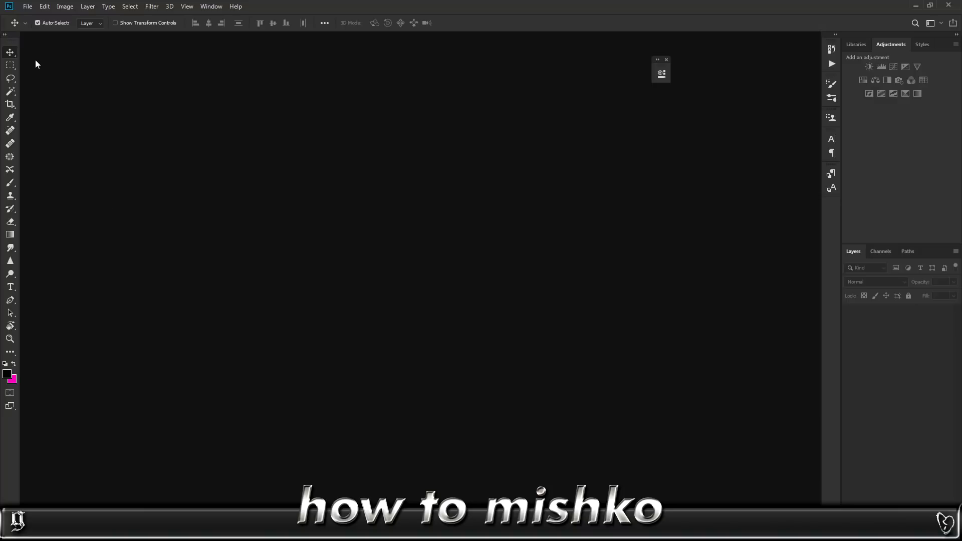
Create a new 1920 x 1080 px document at 72 ppi and fill its background with black.
click(27, 6)
click(35, 16)
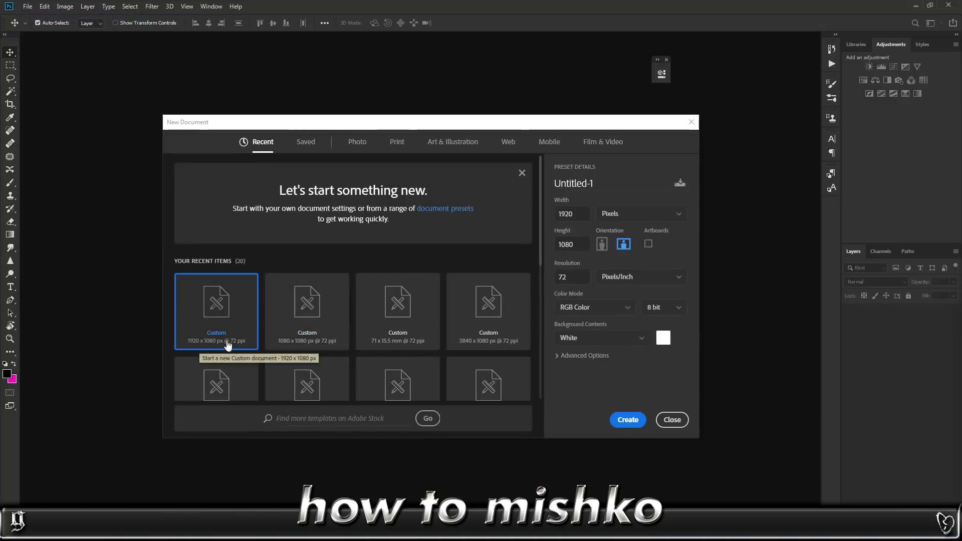
double_click(230, 330)
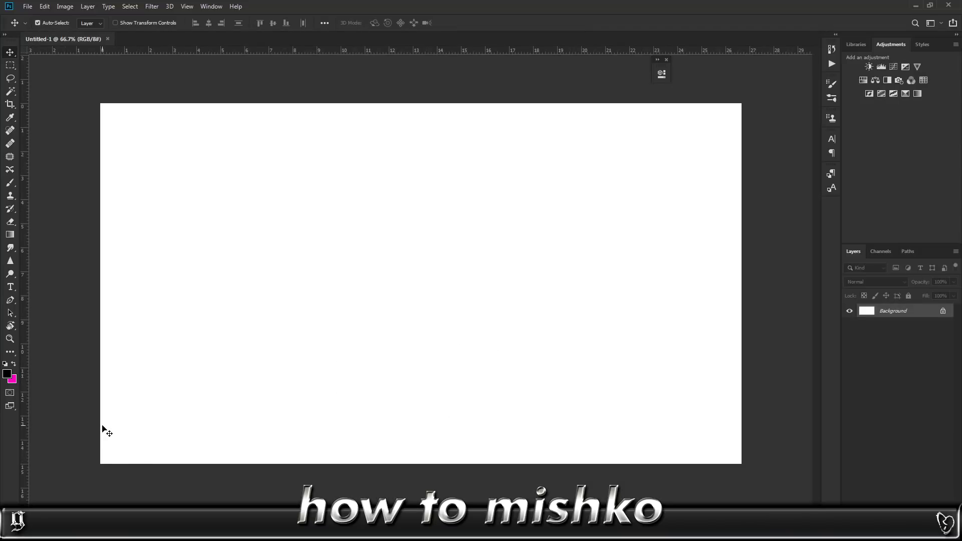
key(g)
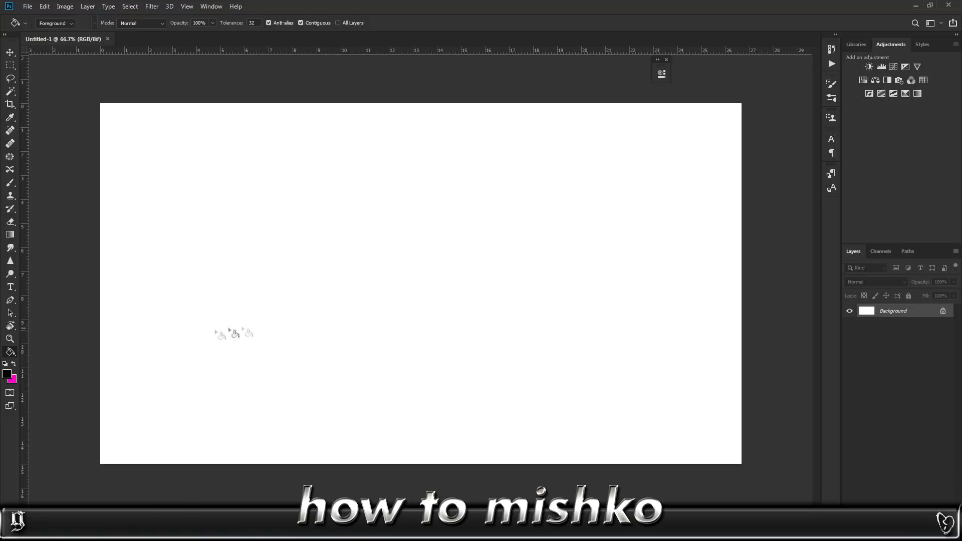
click(340, 340)
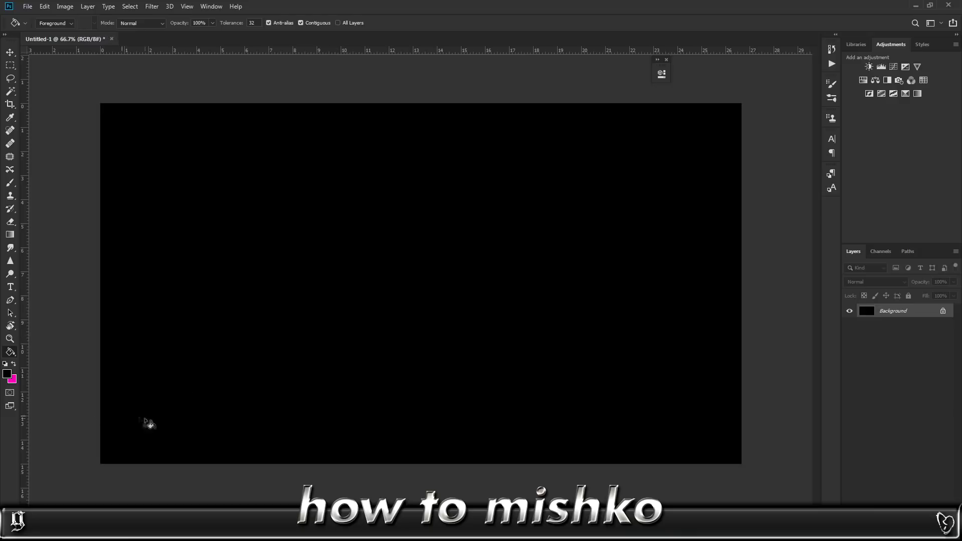
Reset the colours to default, add a new layer, and enter the word "tutorial" in a wide text box across the canvas.
click(6, 365)
click(12, 289)
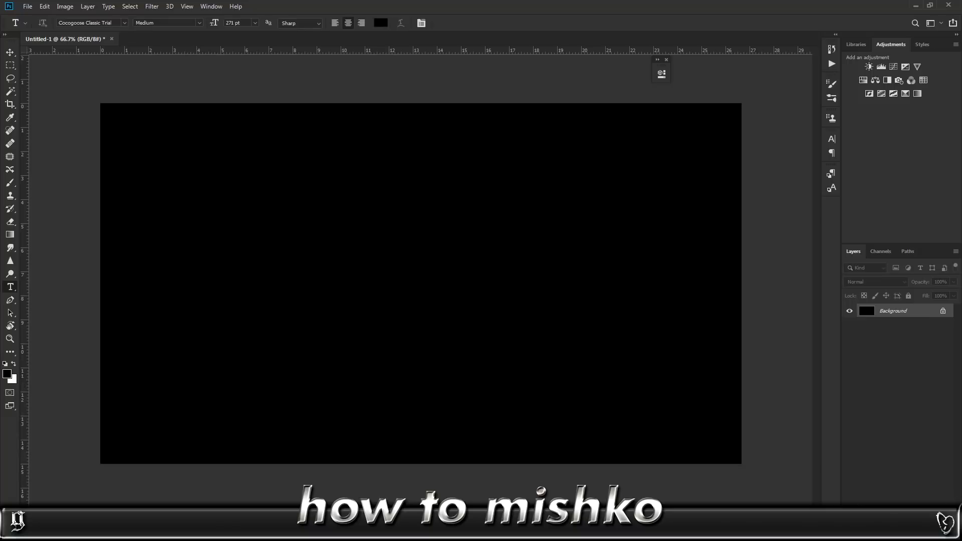
click(933, 534)
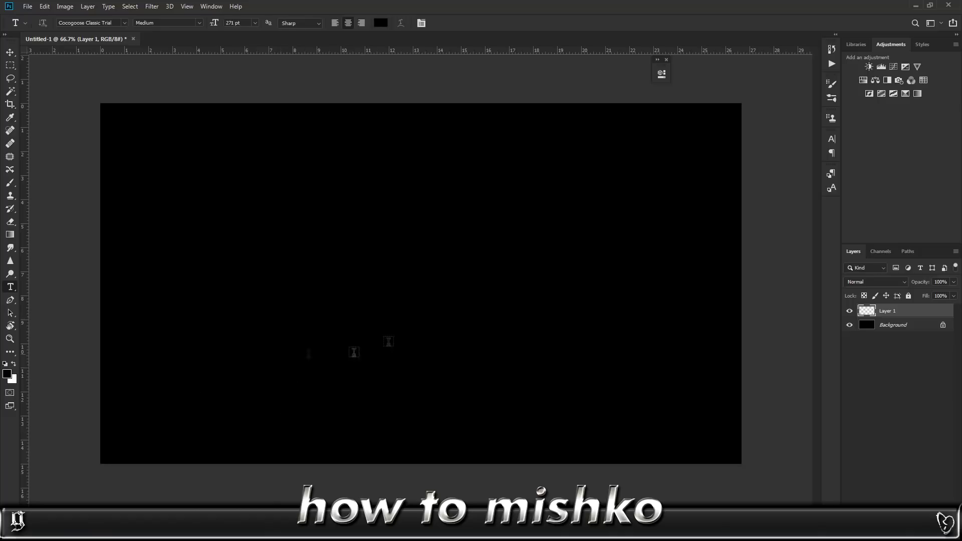
drag(170, 187, 677, 406)
text(ICON)
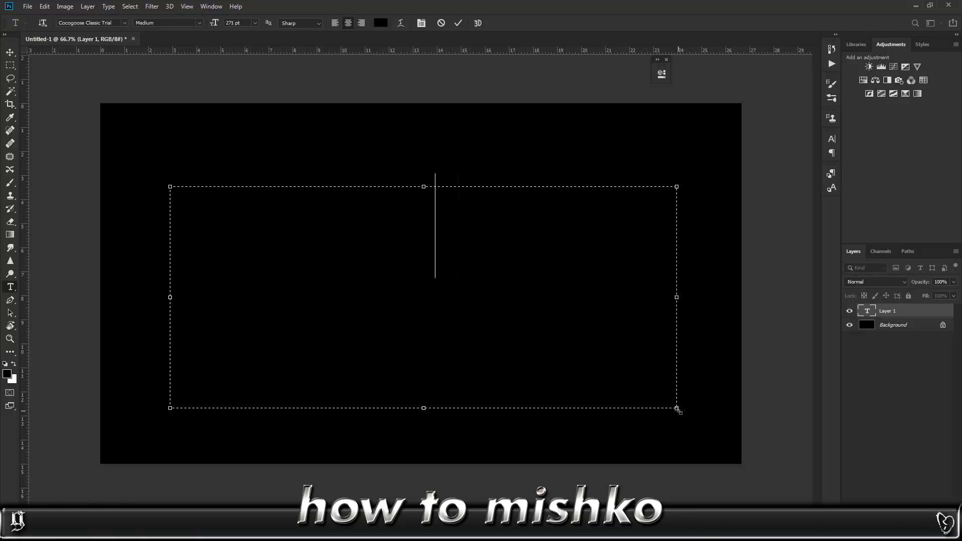
Colour the whole word "tutorial" white and finish the text editing.
key(ctrl+a)
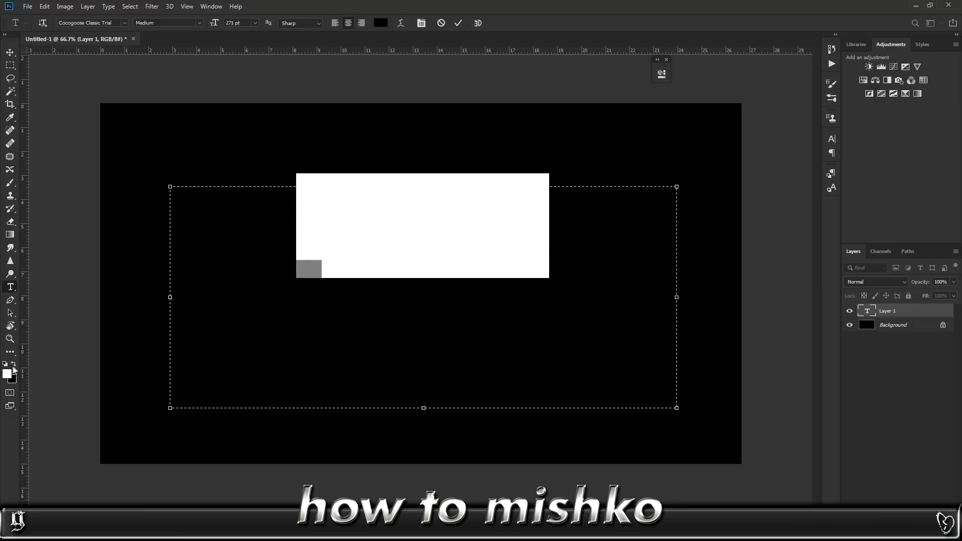
click(449, 301)
drag(620, 258, 12, 240)
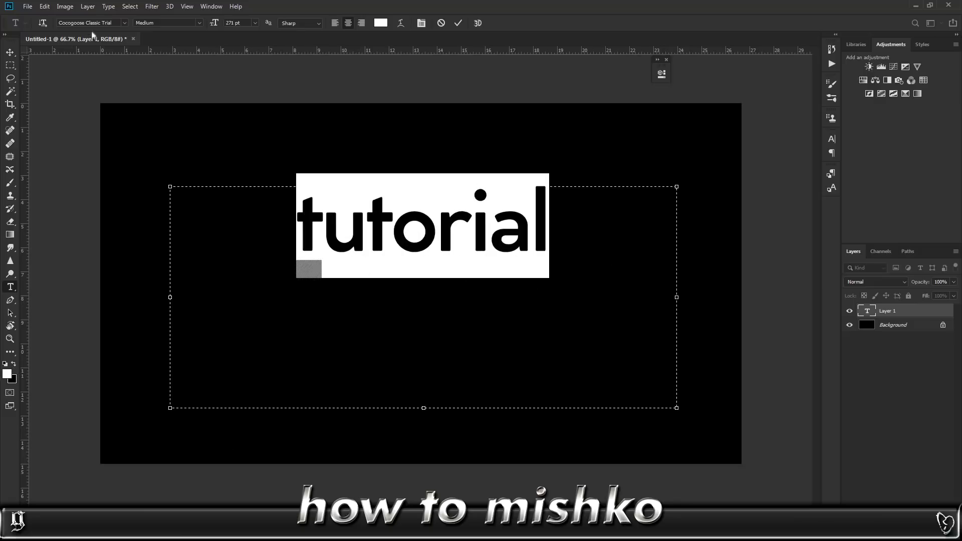
click(10, 52)
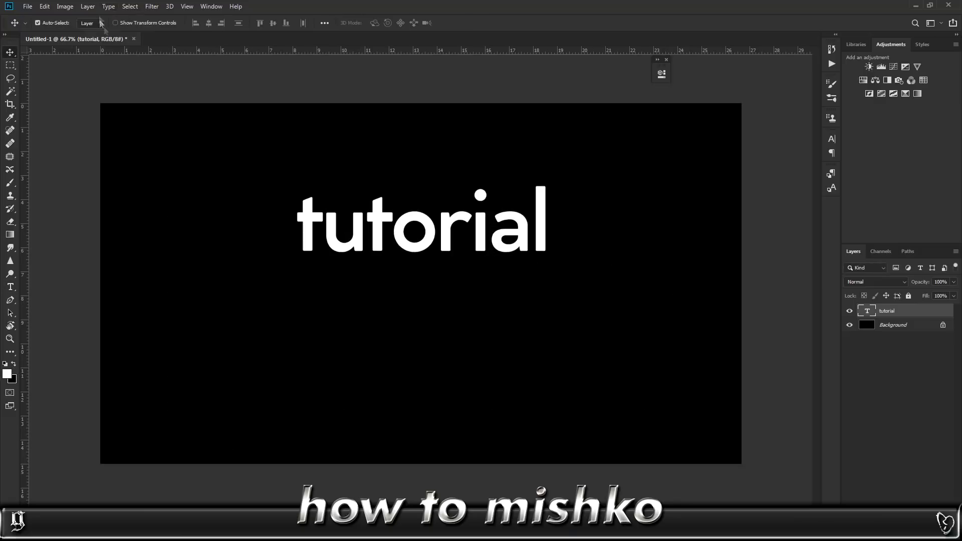
Reposition the word "tutorial" horizontally centred in the upper half of the canvas.
drag(430, 230, 427, 284)
click(10, 287)
click(364, 281)
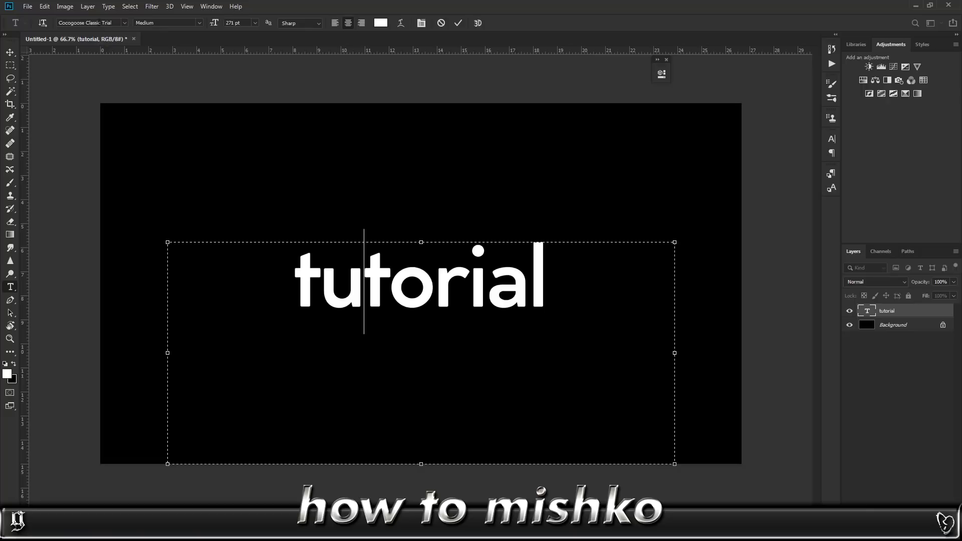
click(10, 52)
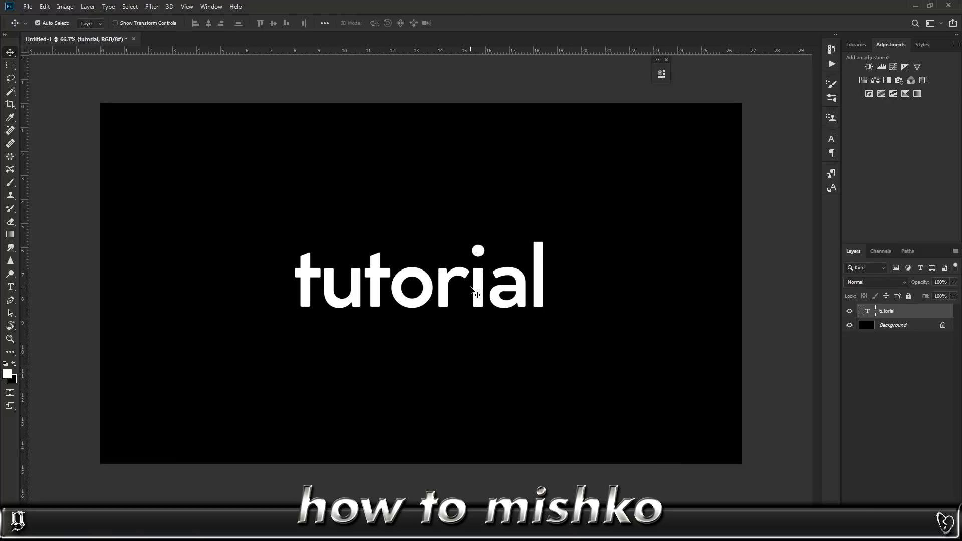
drag(434, 289, 434, 243)
Rasterize the "tutorial" text layer, duplicate it, and hide the original.
right_click(903, 314)
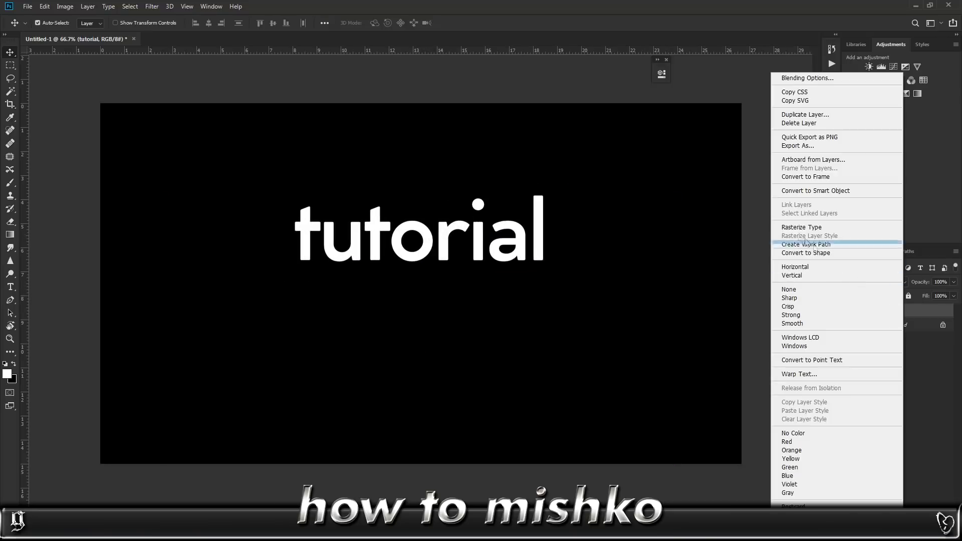
click(802, 227)
key(ctrl)
key(ctrl+j)
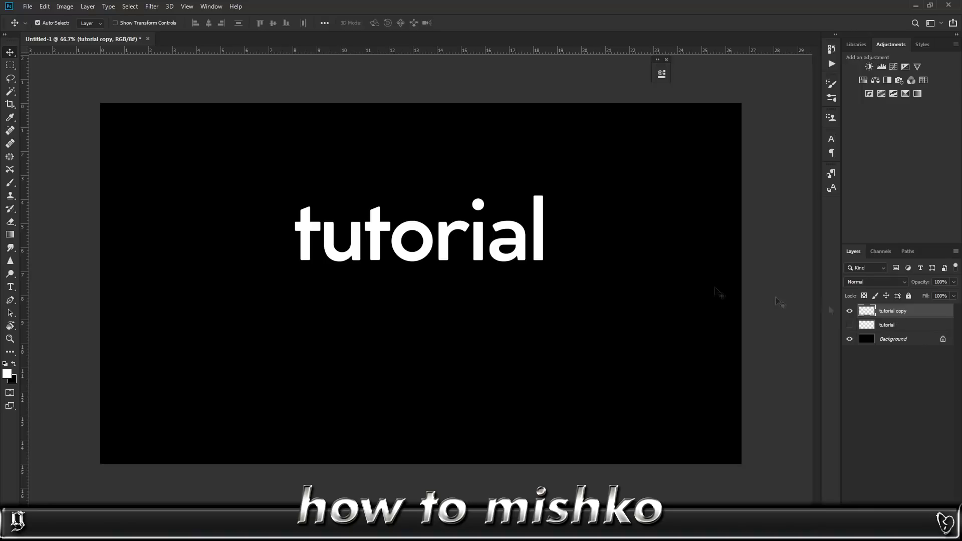
Open the Liquify filter on the duplicated text layer.
click(159, 10)
click(165, 86)
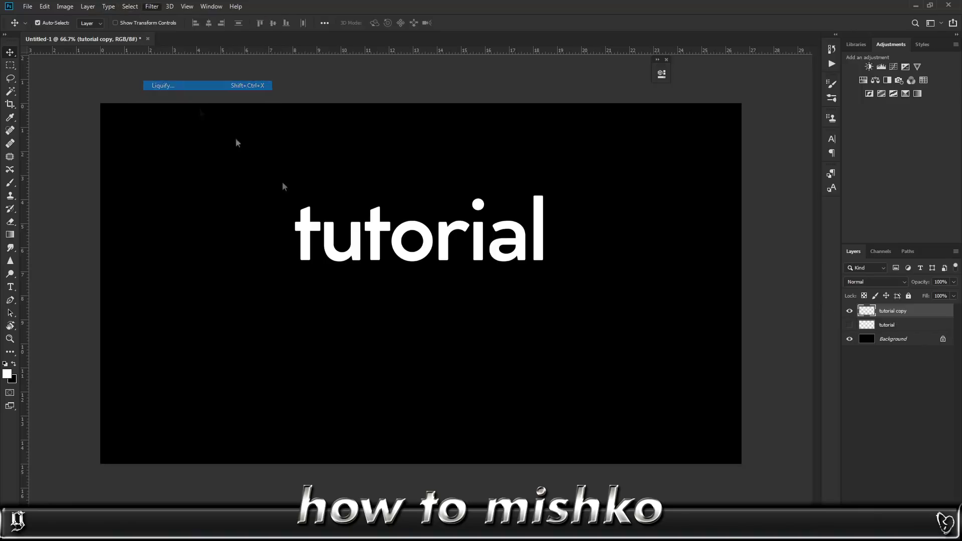
Try a Twirl stroke below the letter l with the brush size reduced to 250, and undo it.
key(bracketleft)
key(bracketleft)
key(bracketleft)
key(bracketleft)
key(bracketleft)
key(bracketleft)
key(bracketleft)
key(bracketleft)
key(bracketleft)
key(bracketleft)
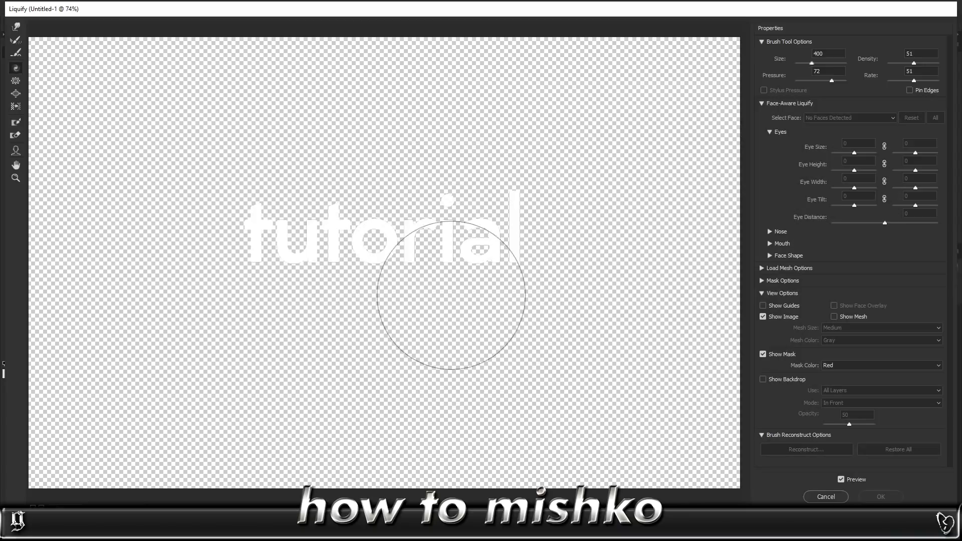
drag(516, 294, 517, 305)
key(ctrl+z)
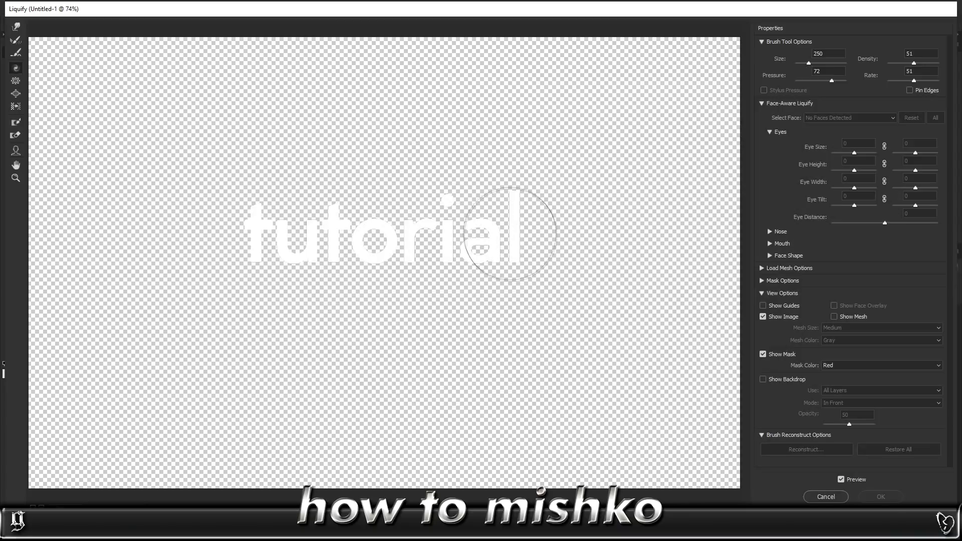
Stretch the letter l down to the canvas's bottom edge with the Forward Warp tool at size 175 and apply Liquify.
click(15, 29)
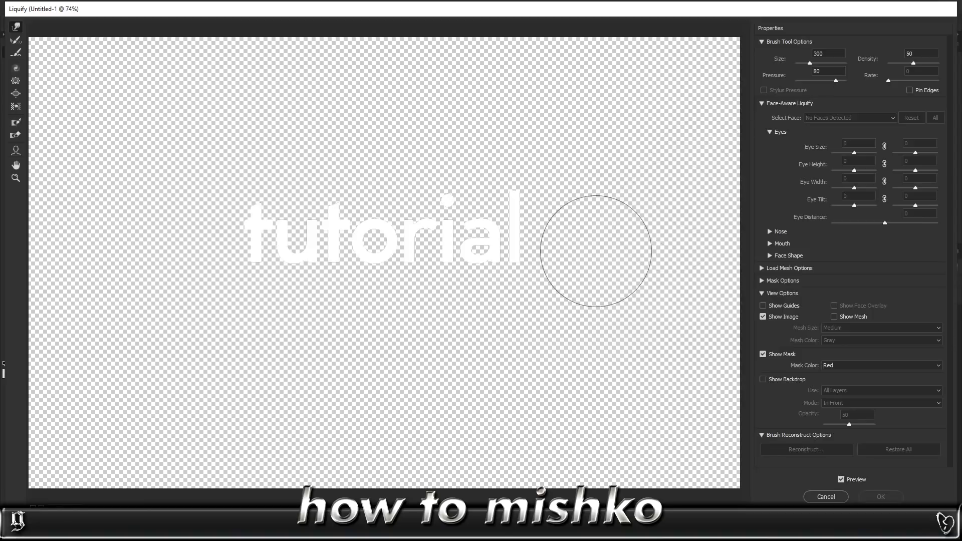
key(bracketleft)
key(bracketleft)
key(bracketleft)
mouse_move(522, 257)
mouse_down()
mouse_move(513, 328)
mouse_move(516, 292)
mouse_move(522, 442)
mouse_move(509, 351)
mouse_move(511, 500)
mouse_move(511, 463)
mouse_up()
drag(505, 376, 506, 488)
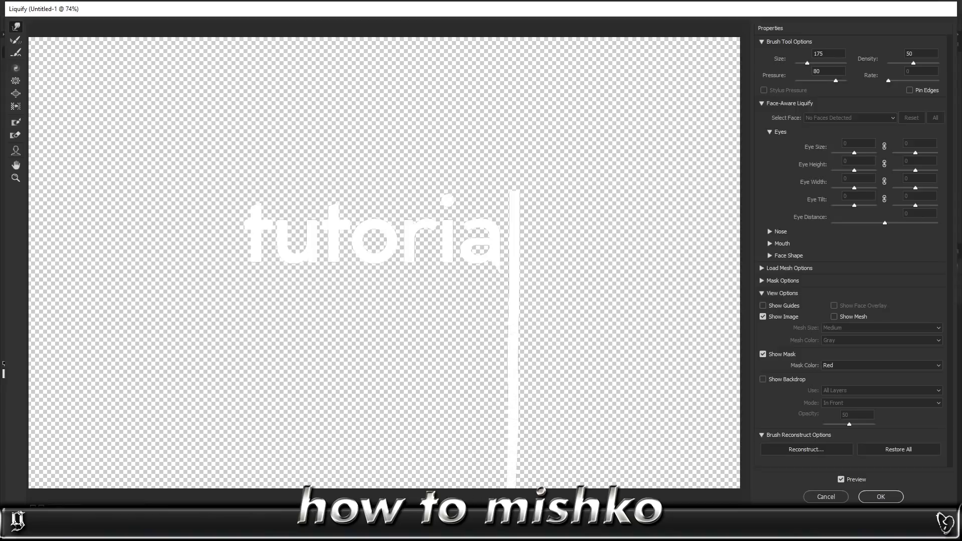
key(Return)
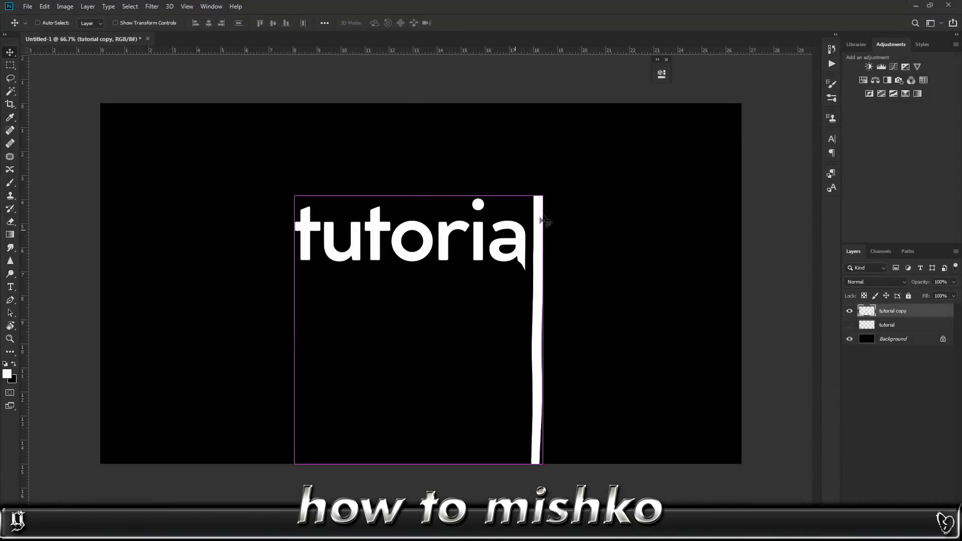
Scale the liquified text layer down slightly and move it upward on the canvas.
key(ctrl+t)
drag(543, 196, 512, 217)
drag(476, 252, 477, 211)
key(Return)
Reopen Liquify and warp the stems of the l and the first t down to the canvas's bottom edge.
click(151, 7)
click(178, 87)
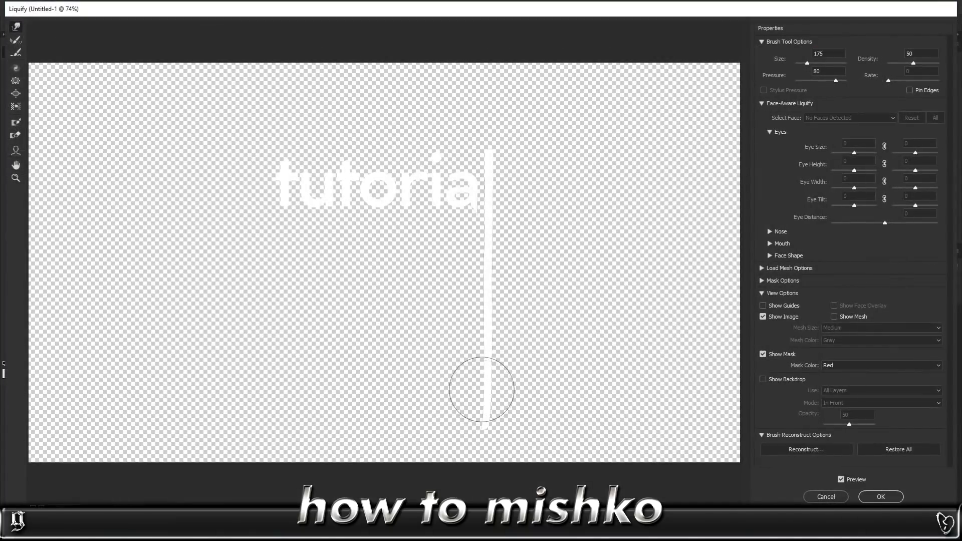
drag(482, 389, 486, 464)
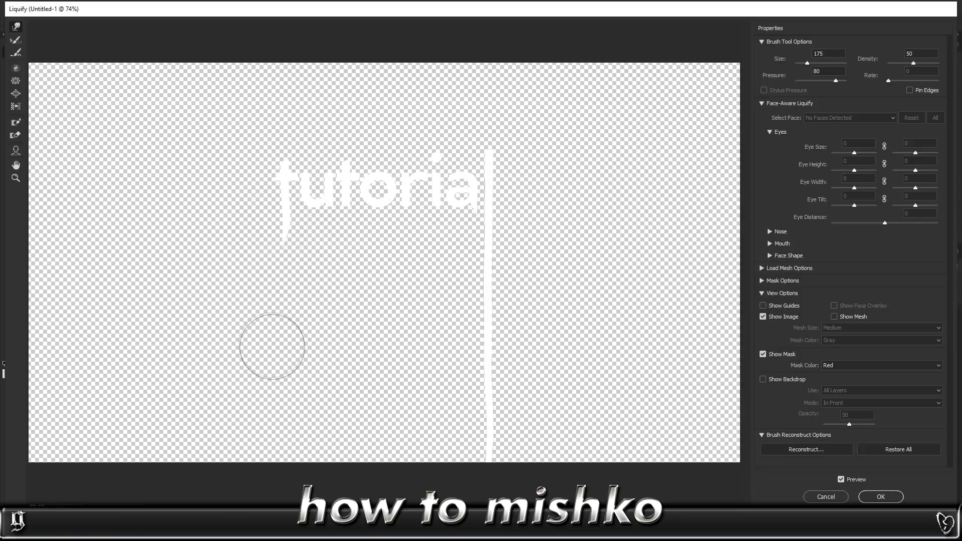
mouse_move(279, 226)
mouse_down()
mouse_move(271, 351)
mouse_move(283, 316)
mouse_move(287, 421)
mouse_up()
mouse_move(283, 362)
mouse_down()
mouse_move(291, 468)
mouse_move(286, 376)
mouse_move(275, 440)
mouse_up()
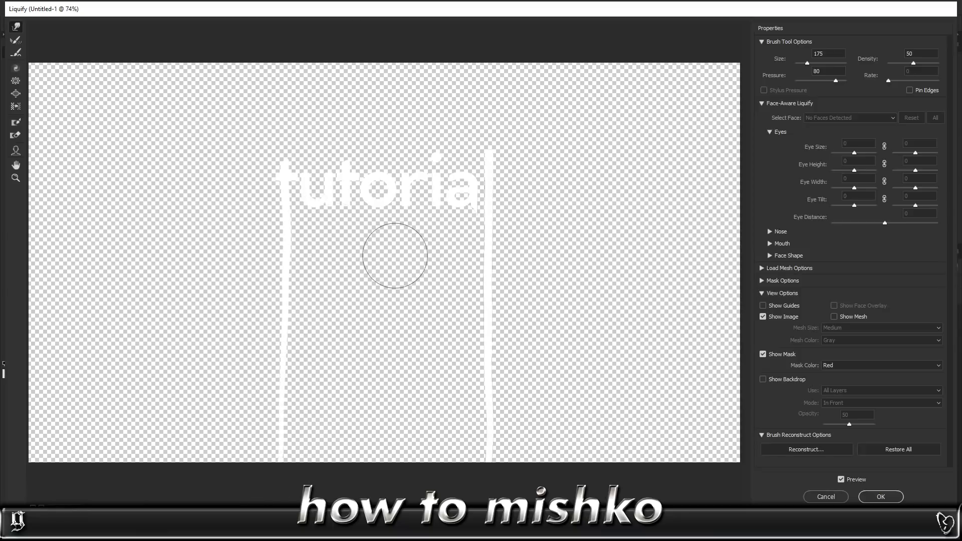
drag(279, 408, 281, 381)
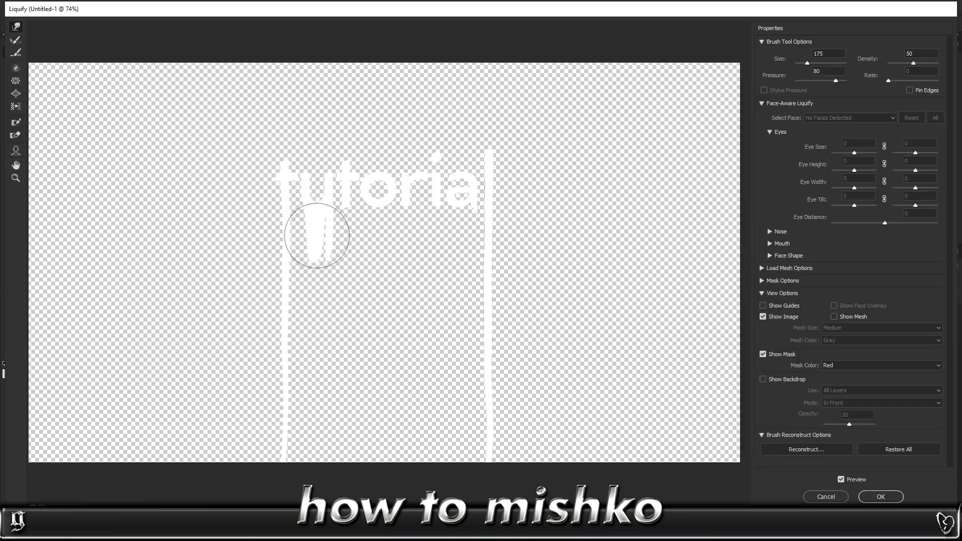
Warp the base of the u into a wide drip reaching down to the canvas's bottom edge.
mouse_move(307, 278)
mouse_down()
mouse_move(320, 313)
mouse_move(321, 238)
mouse_move(314, 365)
mouse_up()
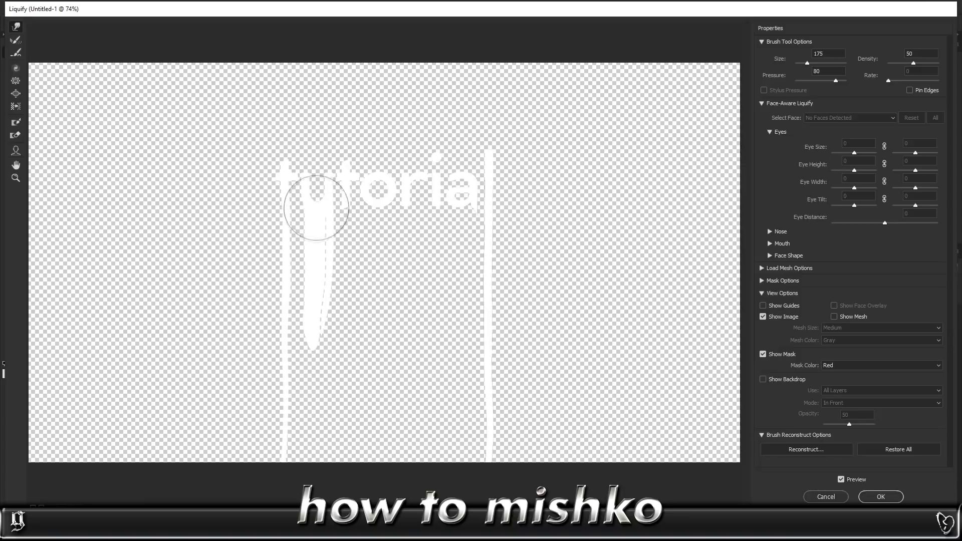
drag(313, 269, 311, 394)
drag(310, 432, 311, 469)
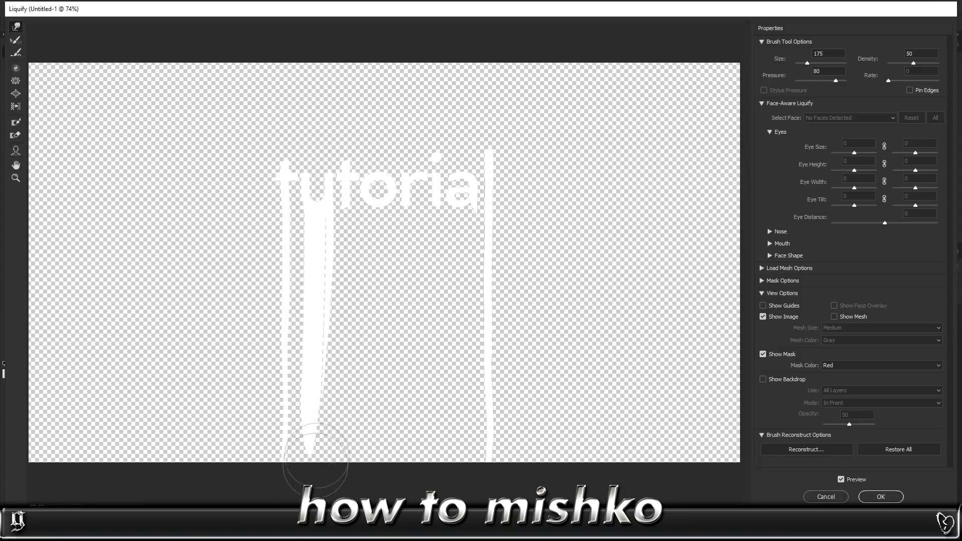
Reduce the warp brush size to 70 and pull a short pointed drip from the bottom of the o.
alt+scroll(333, 221, up, 4)
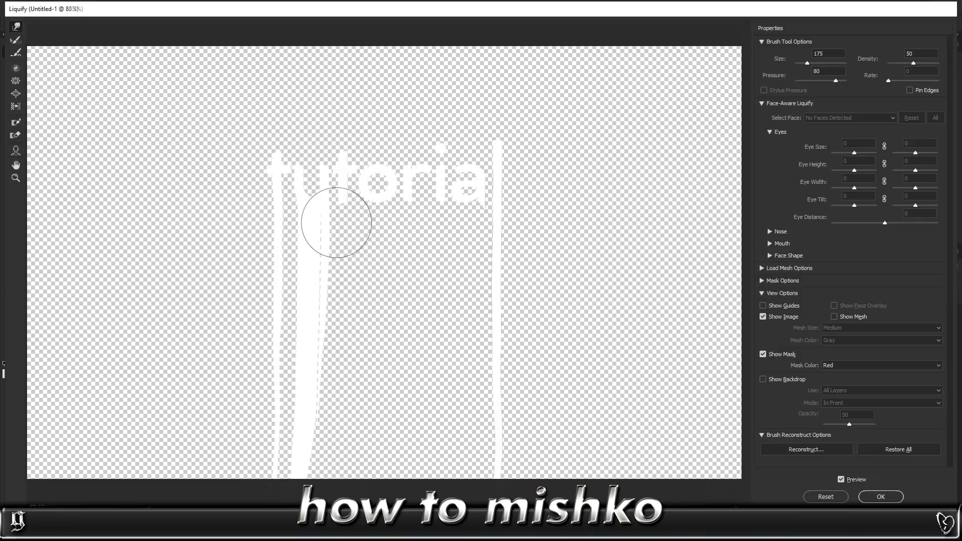
key(bracketleft)
key(bracketleft)
key(bracketleft)
key(bracketleft)
key(bracketleft)
key(bracketleft)
key(bracketleft)
drag(364, 124, 363, 161)
drag(365, 120, 362, 207)
drag(361, 150, 364, 246)
Stretch the second t down to the canvas's bottom edge, using warp brush sizes of 100 and 175.
alt+scroll(275, 159, down, 3)
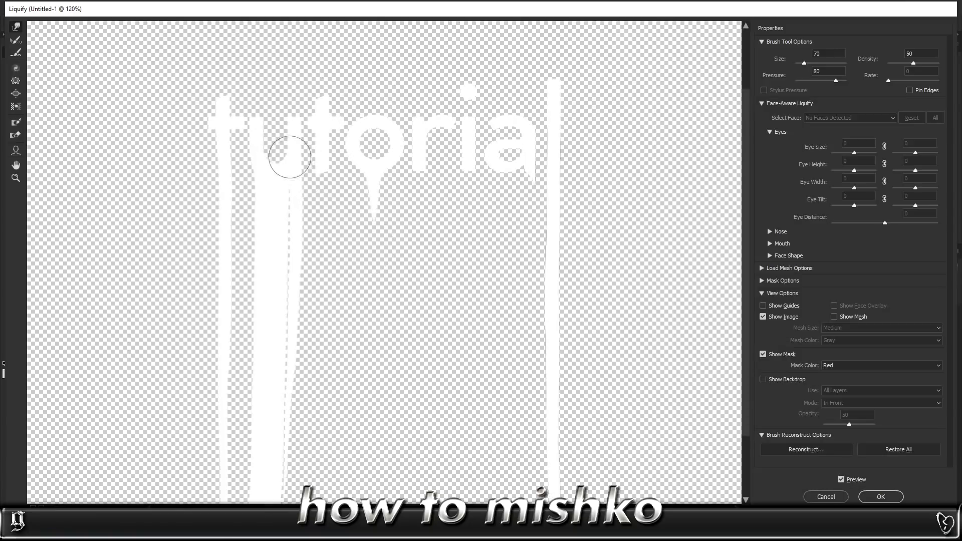
key(bracketright)
drag(322, 174, 323, 280)
drag(323, 195, 322, 382)
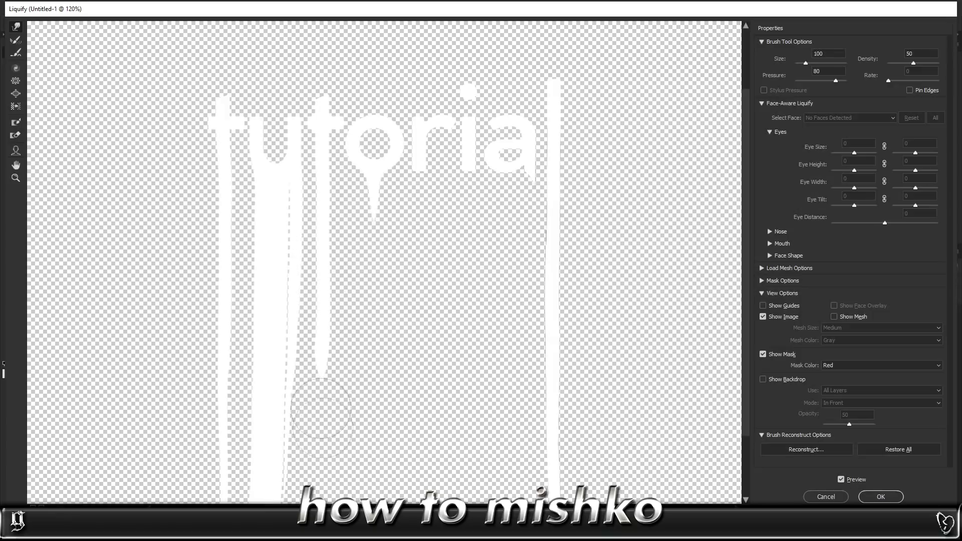
alt+scroll(324, 352, down, 2)
scroll(338, 355, down, 1)
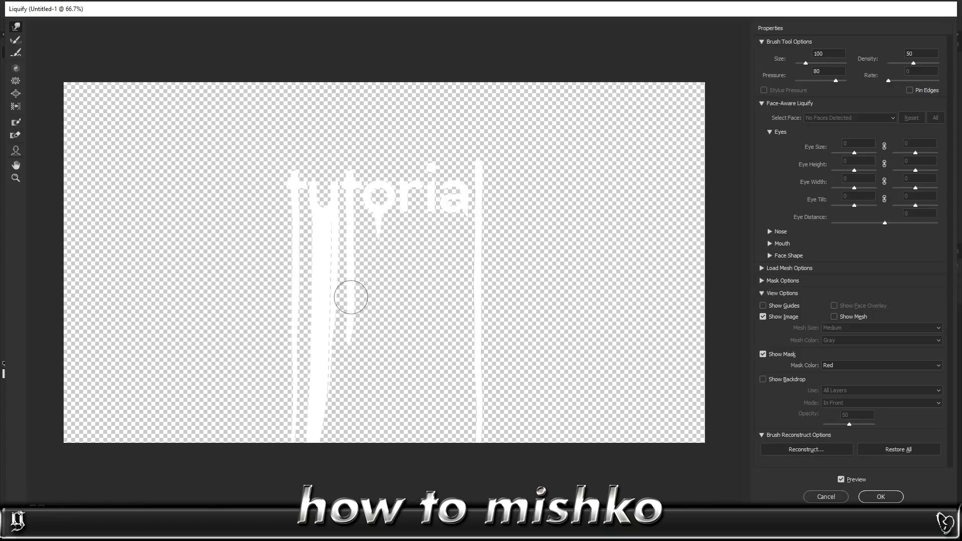
key(bracketright)
drag(351, 338, 351, 469)
Fill out the lower end of the u's drip by warping it down past the canvas's bottom edge.
drag(330, 394, 336, 470)
drag(315, 414, 316, 468)
key(ctrl+z)
drag(325, 384, 328, 468)
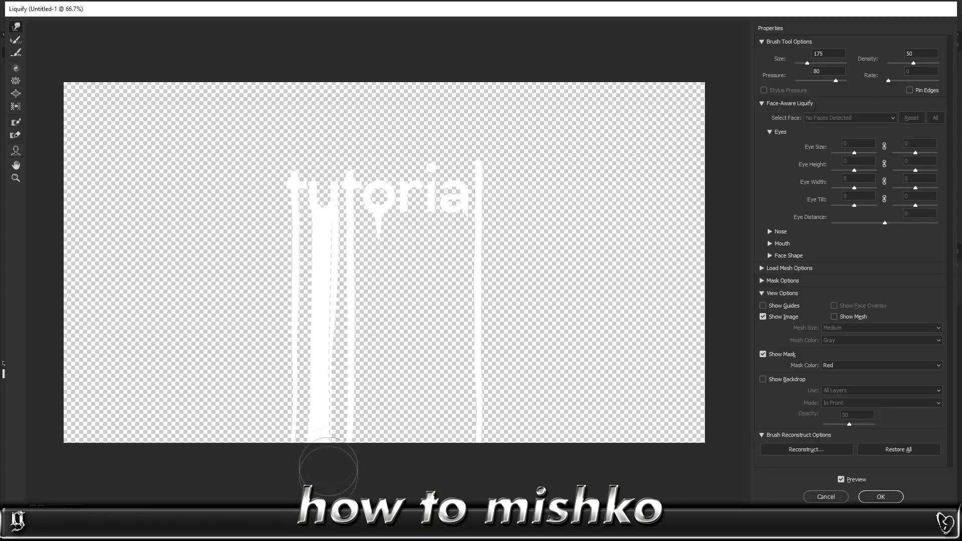
Widen the o's drip and warp it down to the canvas's bottom edge.
scroll(374, 286, up, 3)
mouse_move(381, 217)
mouse_down()
mouse_move(387, 240)
mouse_move(405, 213)
mouse_move(405, 243)
mouse_move(405, 210)
mouse_move(403, 245)
mouse_move(404, 213)
mouse_move(376, 230)
mouse_move(353, 208)
mouse_move(349, 243)
mouse_move(359, 213)
mouse_move(350, 260)
mouse_up()
mouse_move(354, 215)
mouse_down()
mouse_move(378, 369)
mouse_move(382, 276)
mouse_move(376, 419)
mouse_up()
scroll(373, 321, down, 1)
mouse_move(369, 316)
mouse_down()
mouse_move(368, 468)
mouse_move(372, 407)
mouse_move(372, 457)
mouse_move(367, 430)
mouse_up()
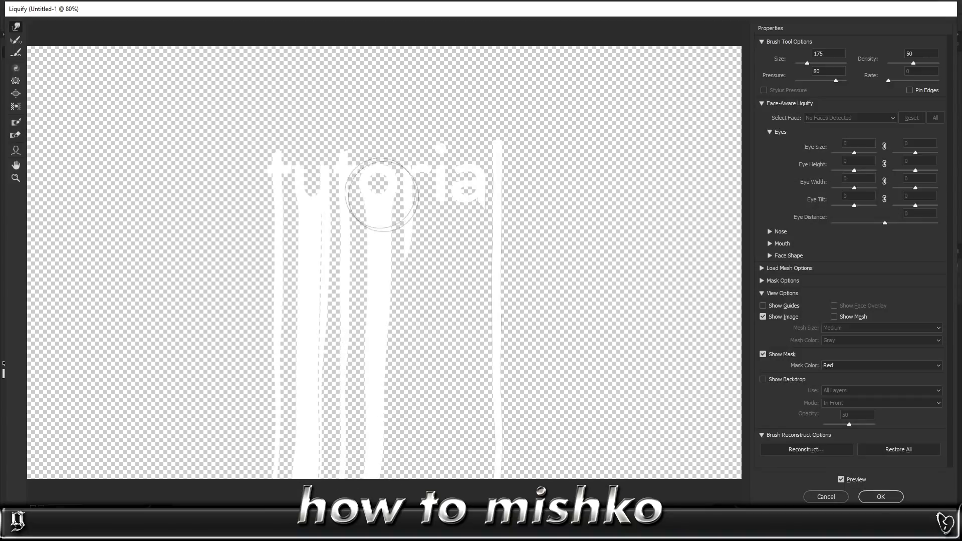
Stretch the stems of the r and the i down to the canvas's bottom edge.
mouse_move(416, 227)
mouse_down()
mouse_move(398, 301)
mouse_move(402, 463)
mouse_up()
drag(402, 386, 400, 443)
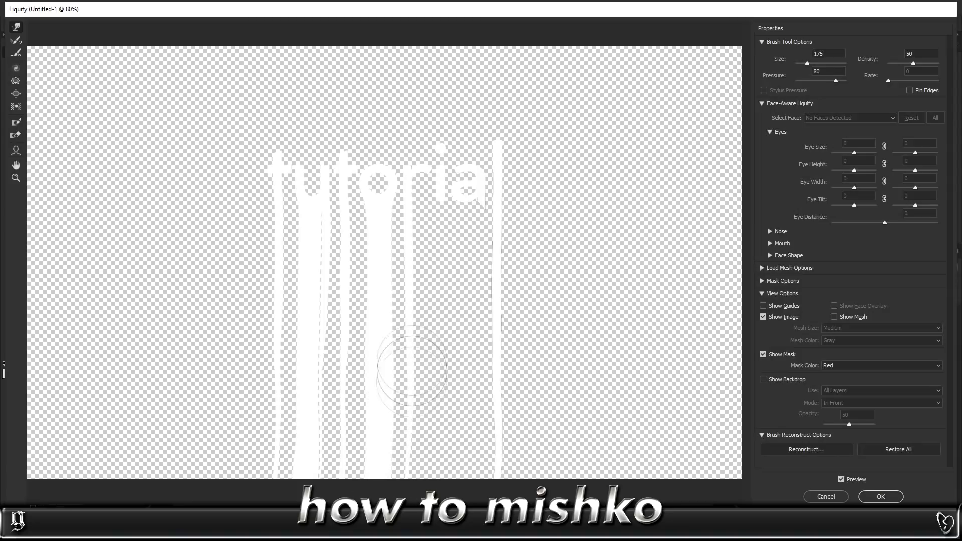
mouse_move(441, 215)
mouse_down()
mouse_move(434, 259)
mouse_move(439, 223)
mouse_move(451, 275)
mouse_up()
drag(440, 230, 441, 326)
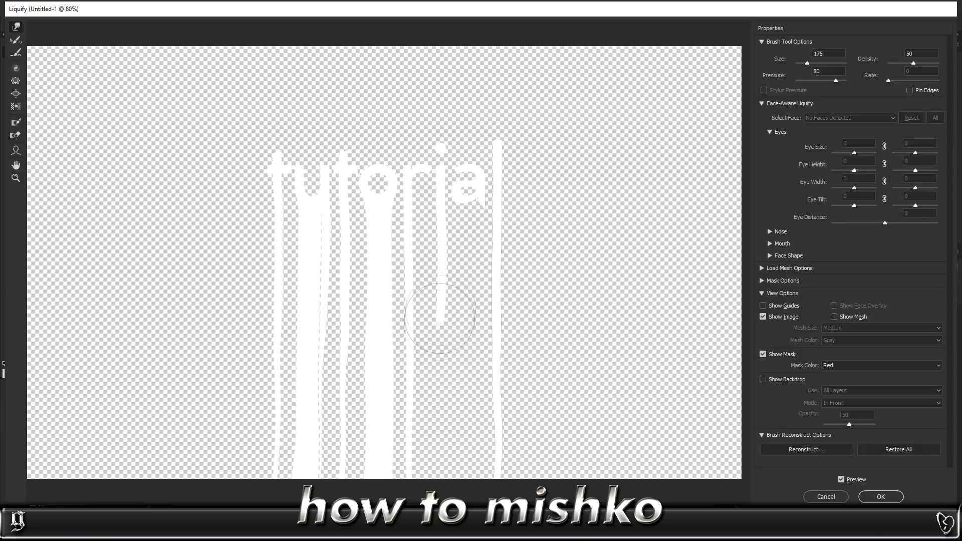
mouse_move(448, 286)
mouse_down()
mouse_move(441, 393)
mouse_move(445, 401)
mouse_move(451, 383)
mouse_move(450, 496)
mouse_up()
Stretch the bowl and stem of the a down to the canvas's bottom edge, starting with a warp brush size of 100.
key(bracketleft)
key(bracketleft)
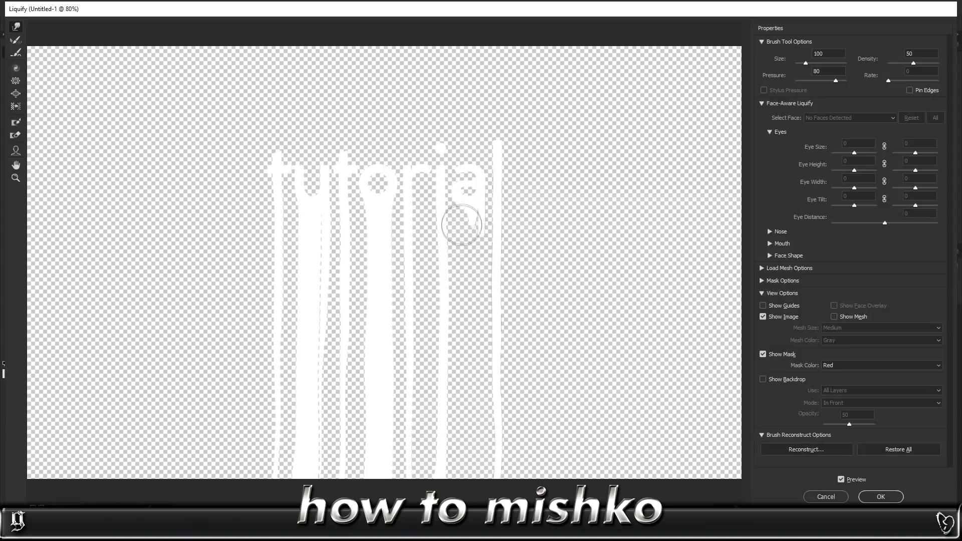
mouse_move(459, 217)
mouse_down()
mouse_move(464, 255)
mouse_move(477, 246)
mouse_move(456, 218)
mouse_move(456, 270)
mouse_up()
key(bracketright)
drag(466, 231, 472, 333)
drag(474, 271, 474, 354)
drag(474, 302, 472, 373)
drag(475, 331, 473, 470)
drag(479, 362, 479, 441)
Pull the lower end of the a's drip past the canvas's bottom edge and apply the Liquify distortion.
key(bracketleft)
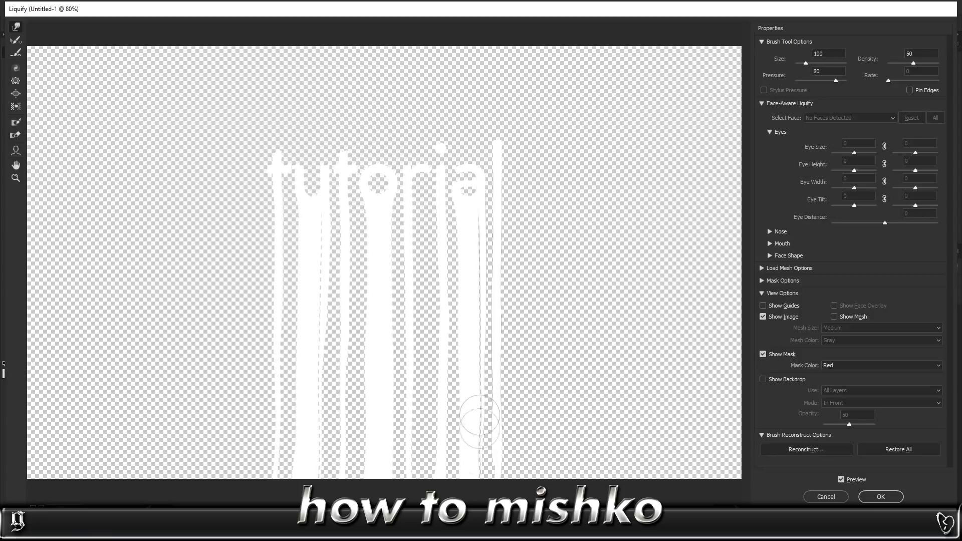
drag(477, 401, 476, 482)
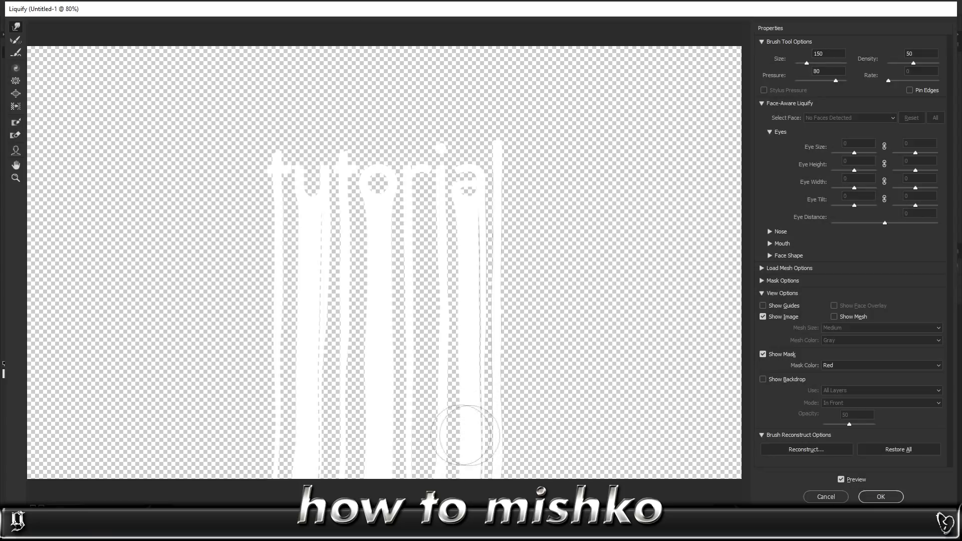
key(bracketright)
key(bracketright)
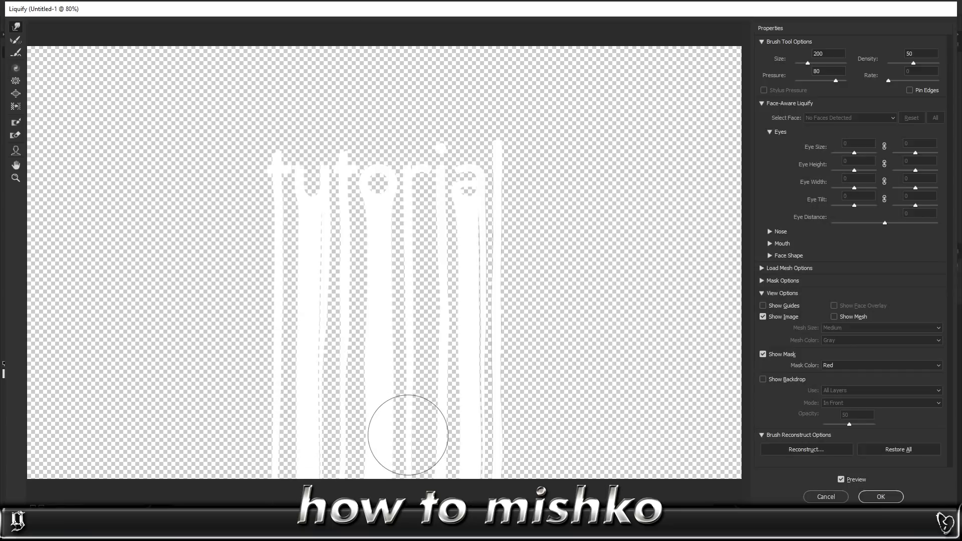
key(Return)
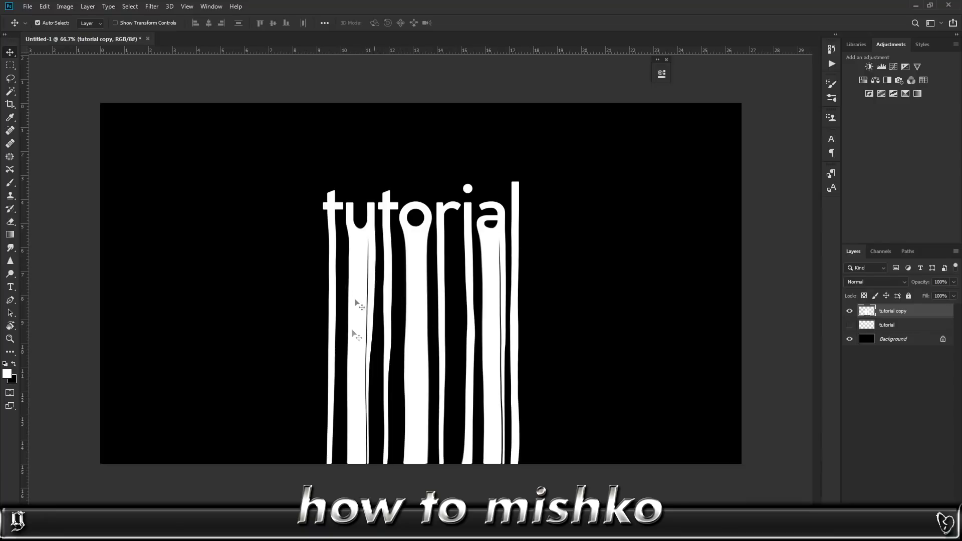
Duplicate the dripping text layer and give the copy a pink Color Overlay of #ff008a.
drag(440, 352, 440, 353)
right_click(890, 314)
click(771, 110)
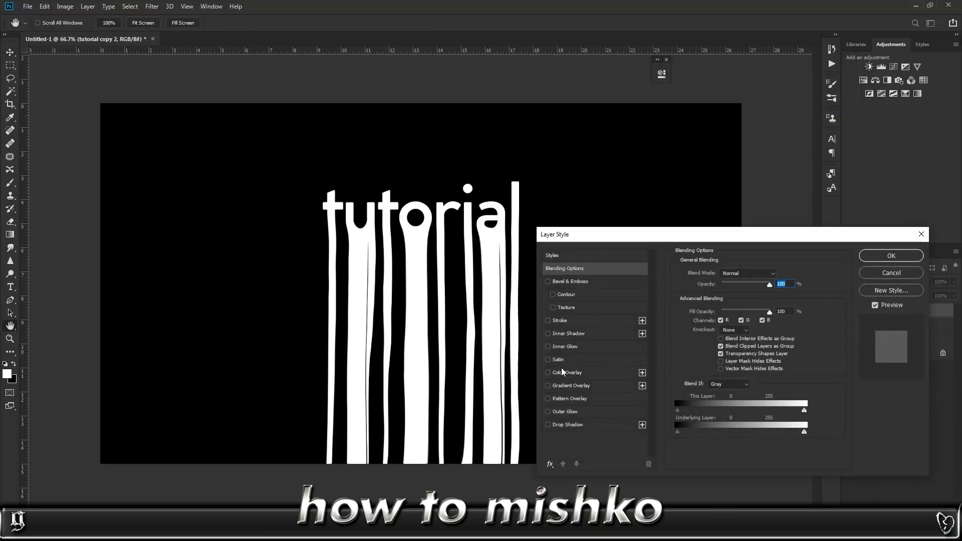
click(562, 371)
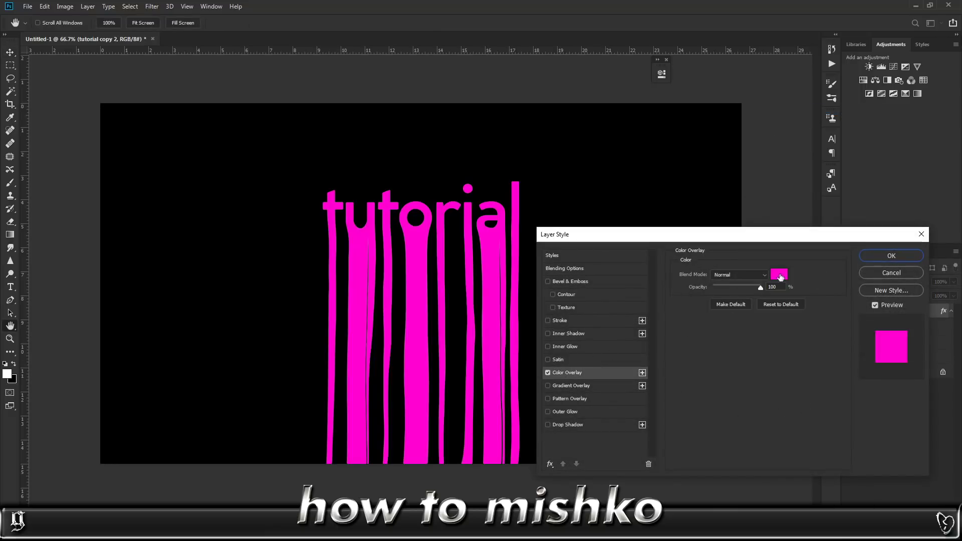
click(779, 275)
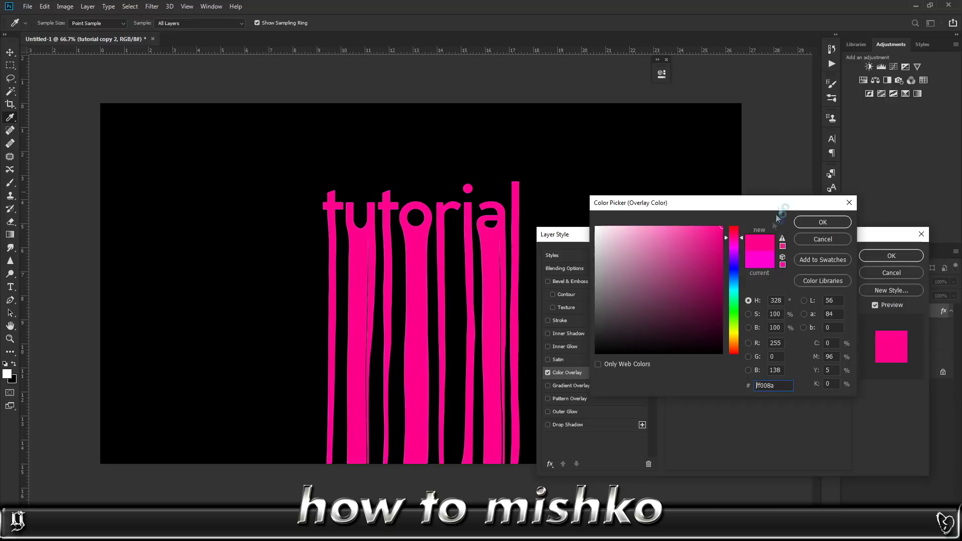
click(822, 222)
click(892, 256)
Move the pink copy beneath the white text layer and skew its lower end slightly to the right.
drag(888, 314, 890, 351)
key(ctrl+t)
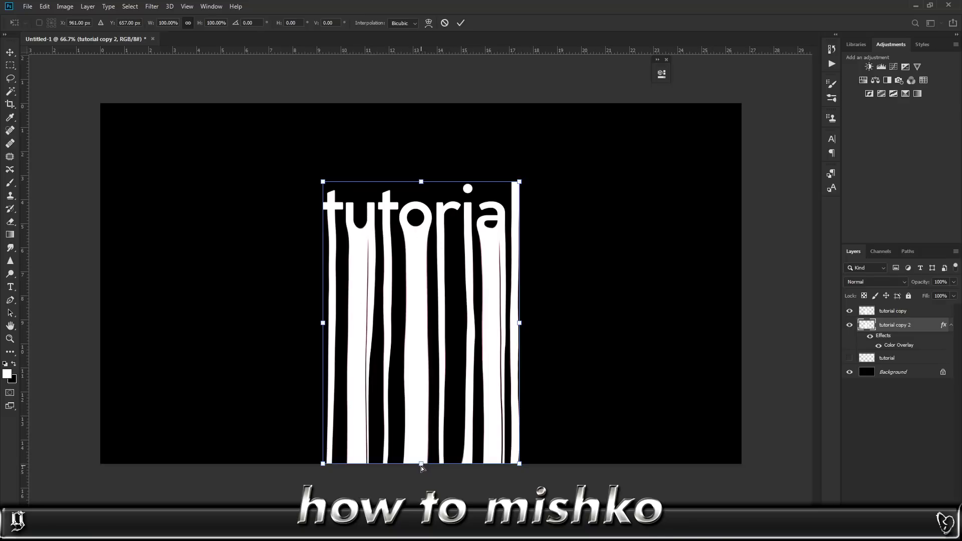
drag(420, 464, 423, 466)
key(Return)
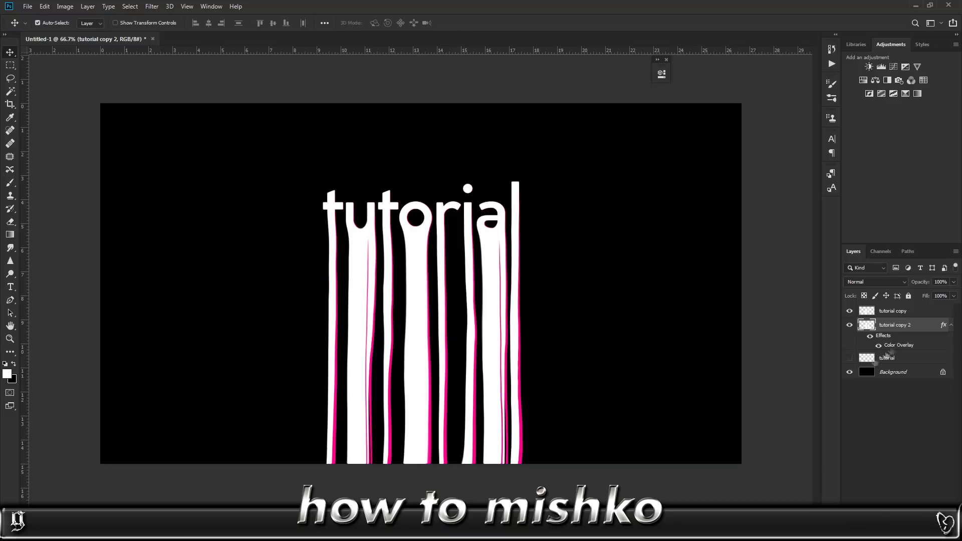
Duplicate the white text layer and give the lower of the two white layers a cyan Color Overlay of #00fff6.
click(885, 312)
key(ctrl+j)
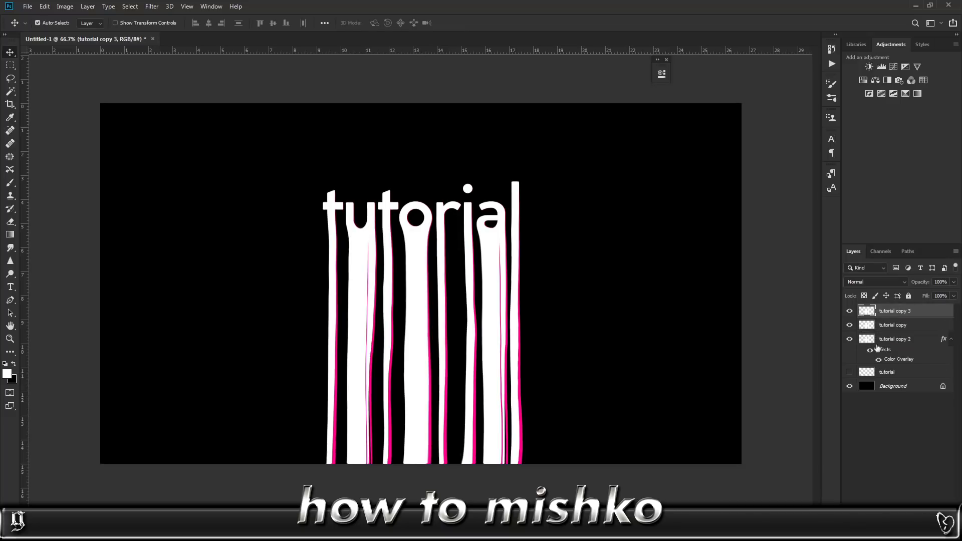
right_click(897, 326)
click(807, 112)
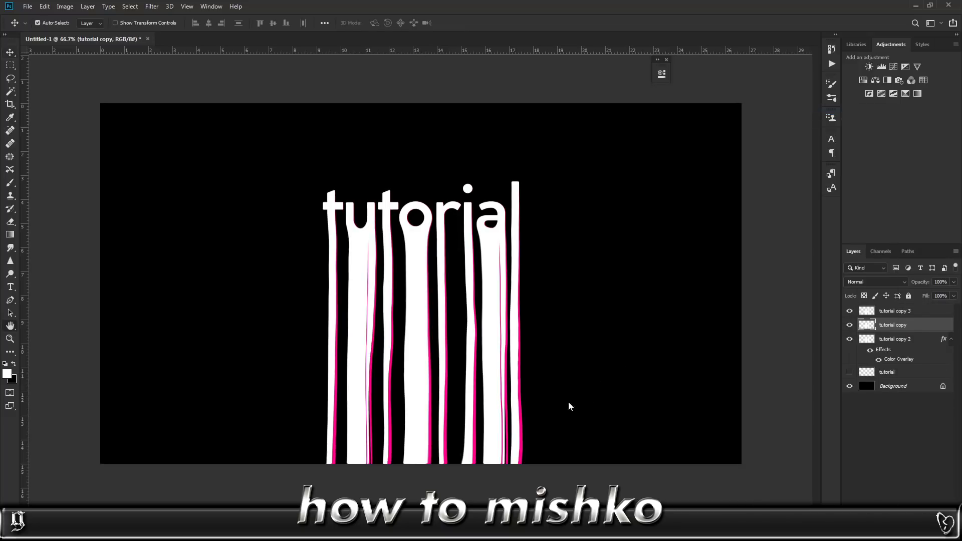
click(570, 373)
click(785, 273)
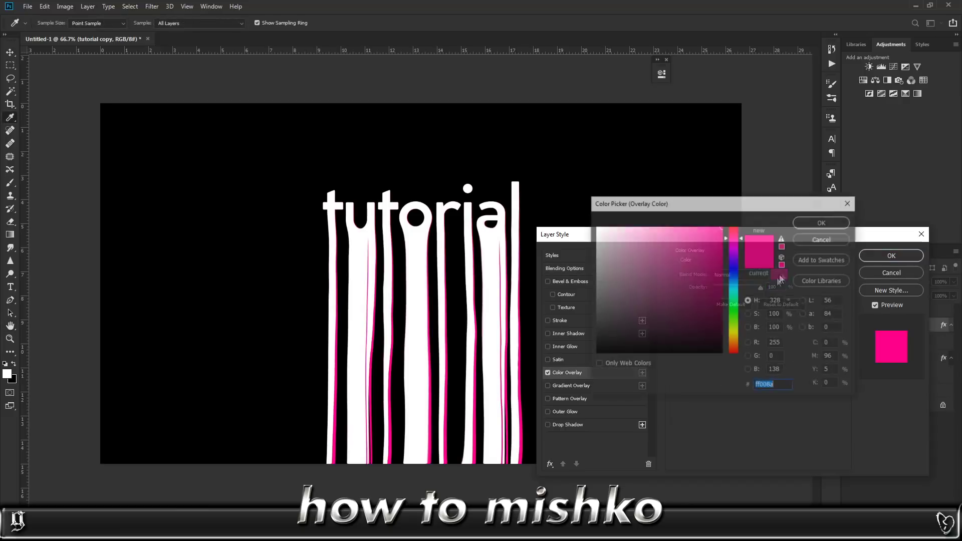
click(733, 302)
mouse_move(734, 294)
mouse_down()
mouse_move(734, 281)
mouse_move(733, 292)
mouse_up()
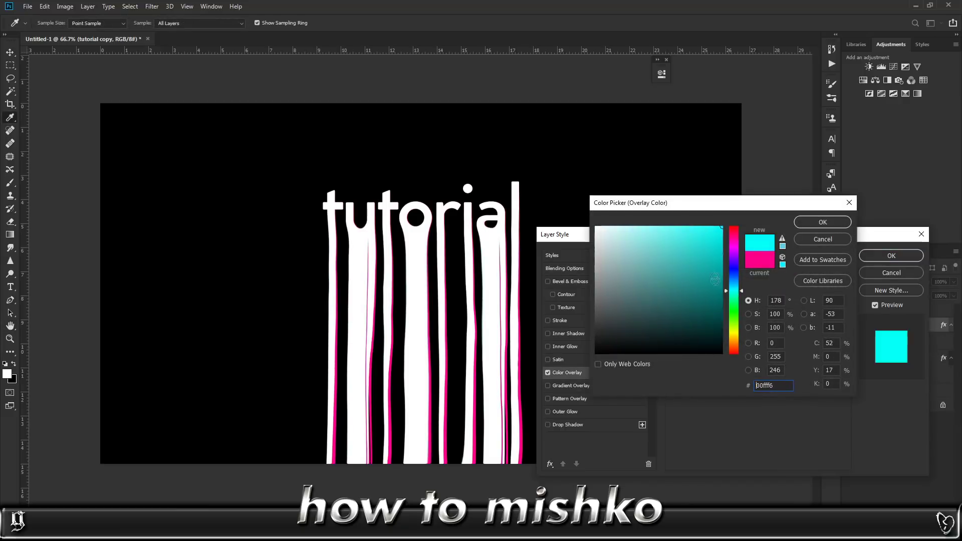
click(823, 222)
click(891, 256)
Skew the cyan text layer horizontally by -1.02° so its drips lean left, and select the topmost white text layer.
key(ctrl+t)
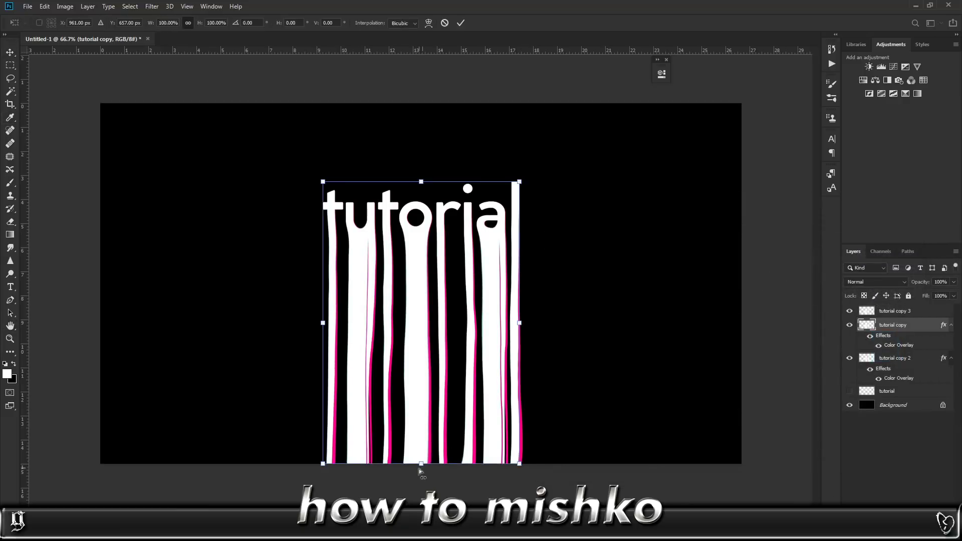
drag(422, 465, 417, 465)
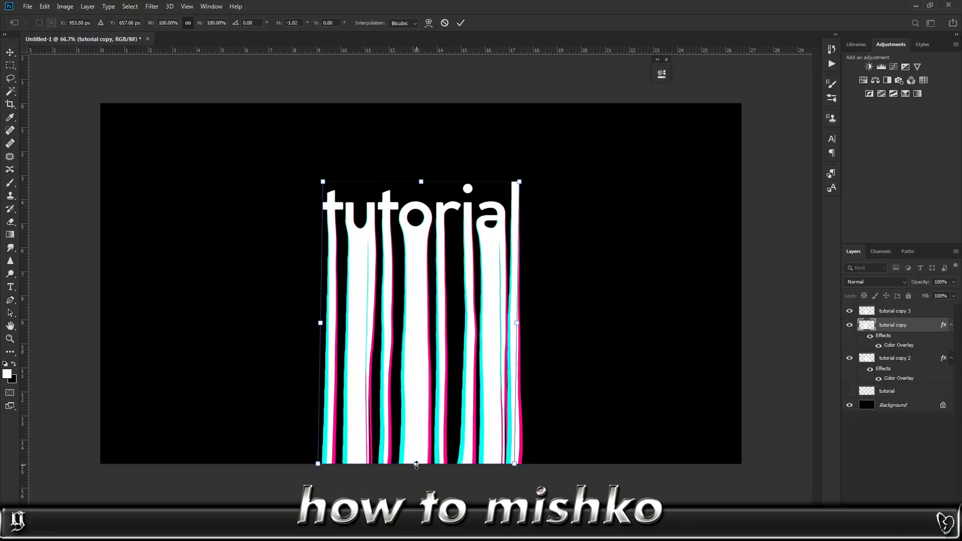
key(Return)
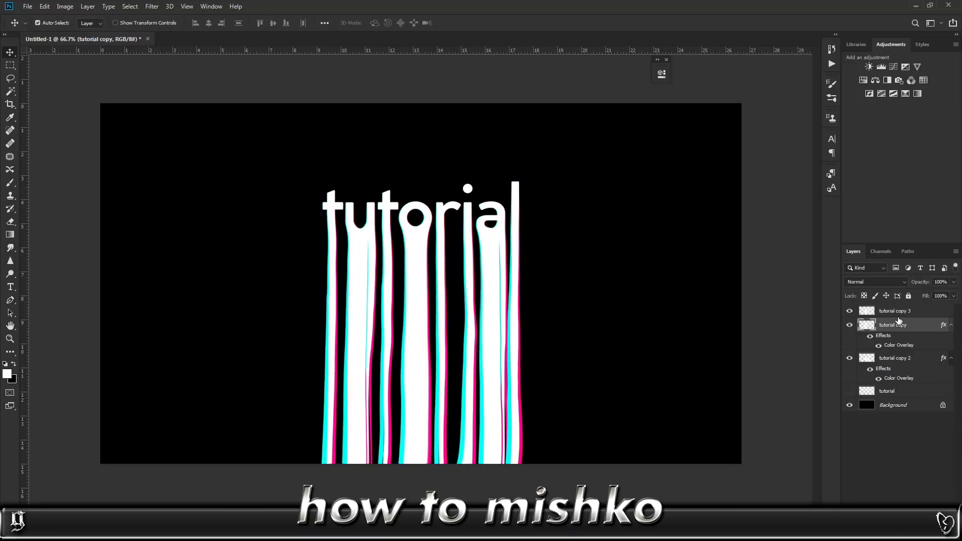
click(900, 311)
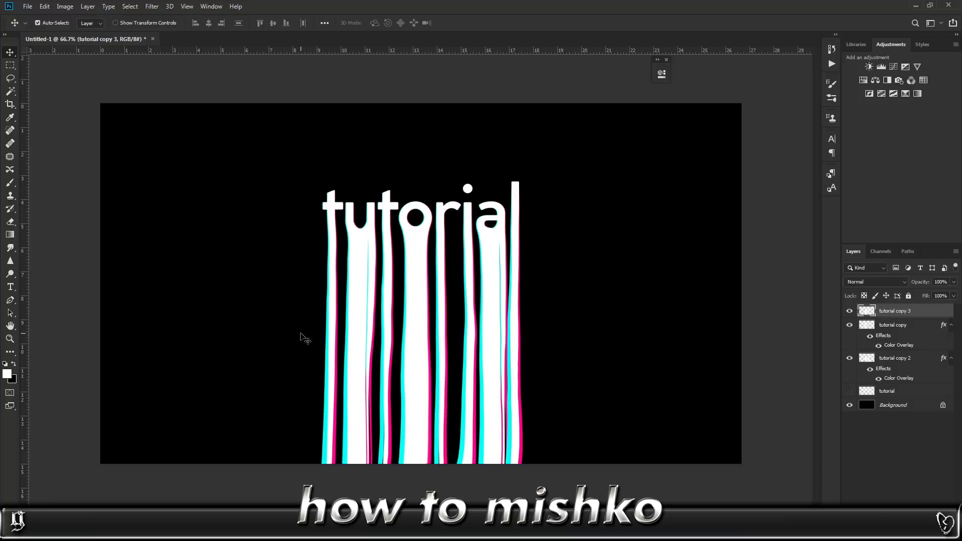
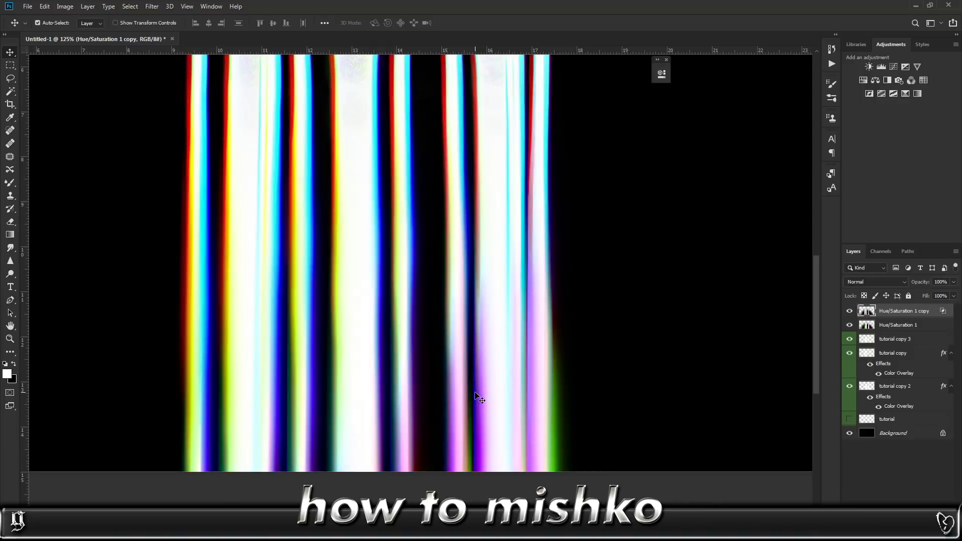
Skew the Hue/Saturation 1 copy layer horizontally by about -0.5°.
key(ctrl+0)
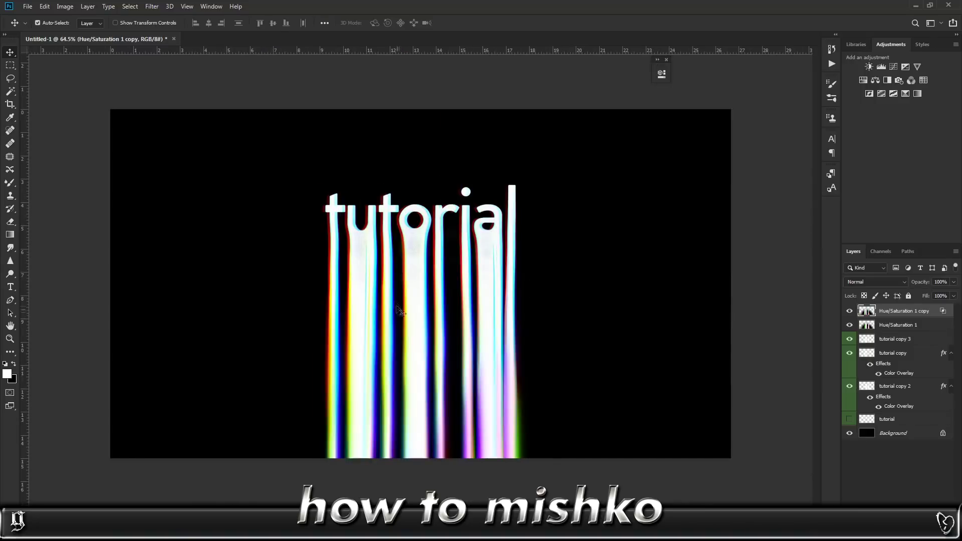
key(ctrl+t)
drag(419, 109, 422, 109)
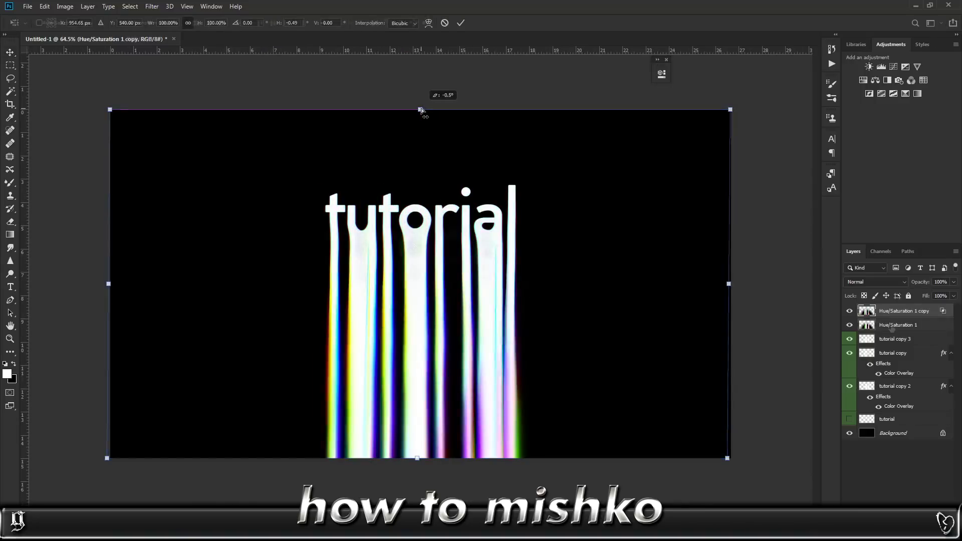
key(Return)
Duplicate the Hue/Saturation 1 layer and limit the duplicate's blending to the blue channel by disabling red and green.
click(890, 327)
key(ctrl+j)
right_click(891, 326)
click(794, 115)
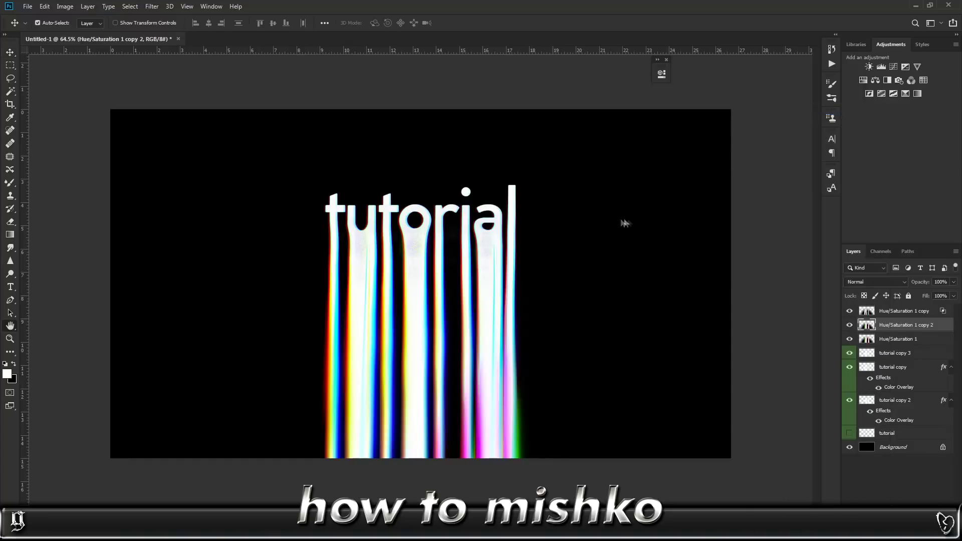
click(721, 320)
click(741, 320)
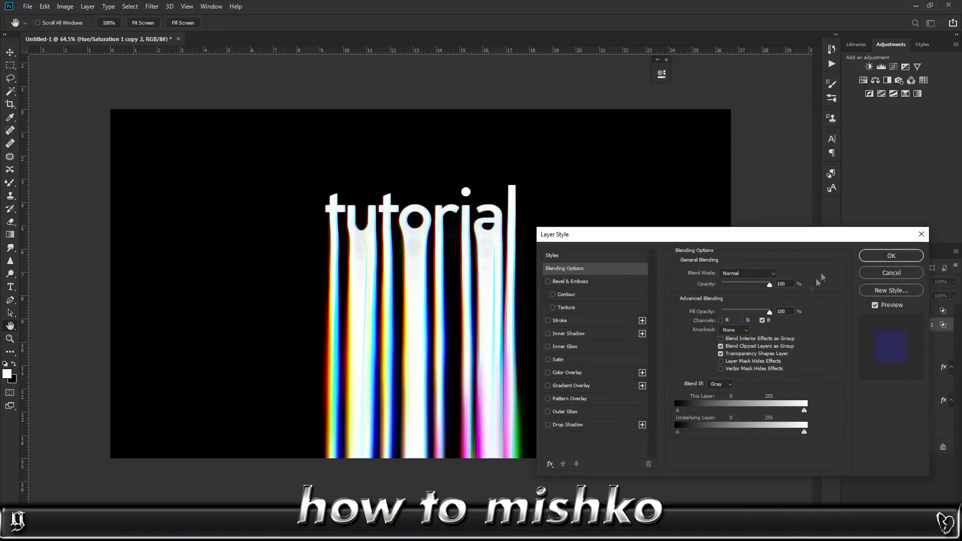
click(891, 255)
Skew the blue-channel copy horizontally by 0.58° so its lower end shifts to the right.
key(ctrl+t)
drag(421, 459, 424, 462)
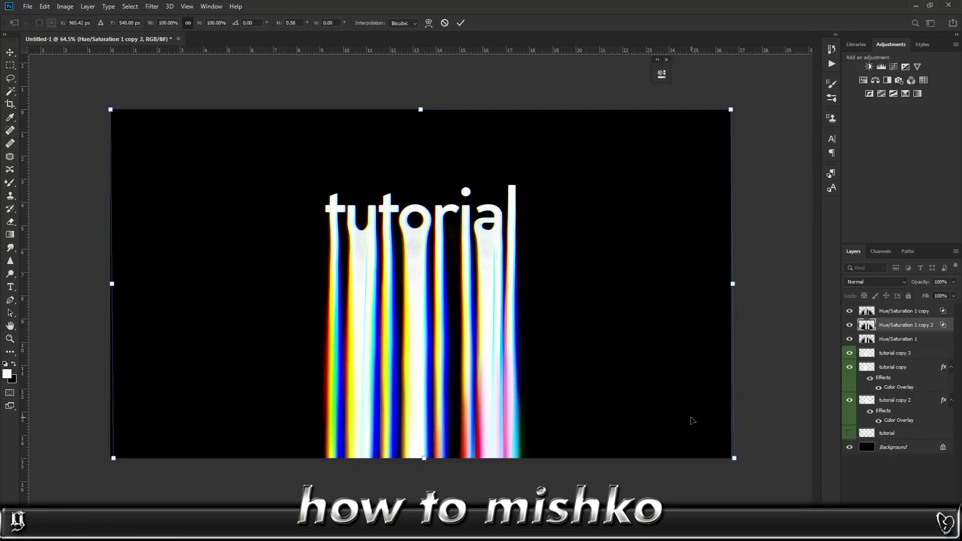
key(Return)
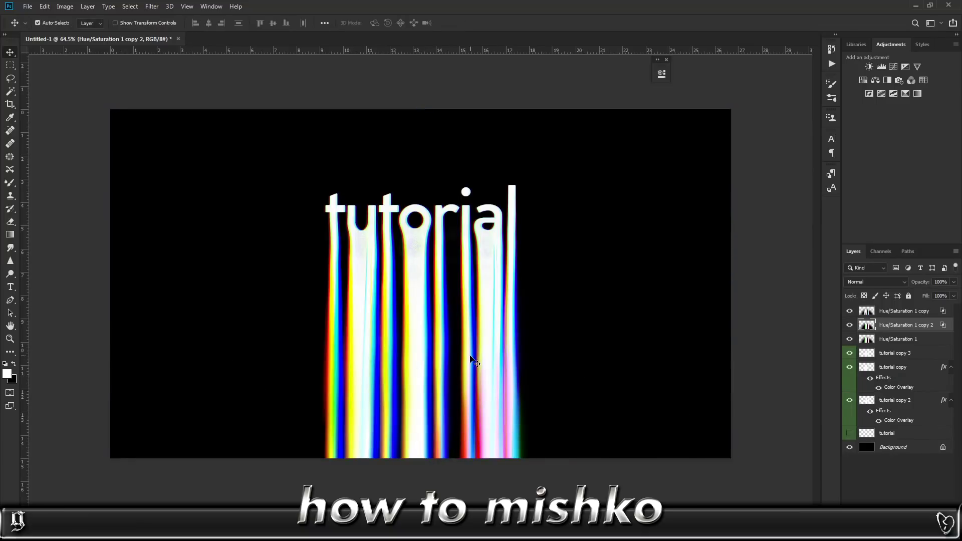
Add a Hue/Saturation adjustment above all layers, set saturation to +100 and shift the hue.
click(862, 81)
drag(907, 325, 908, 307)
drag(591, 160, 651, 167)
drag(588, 145, 626, 141)
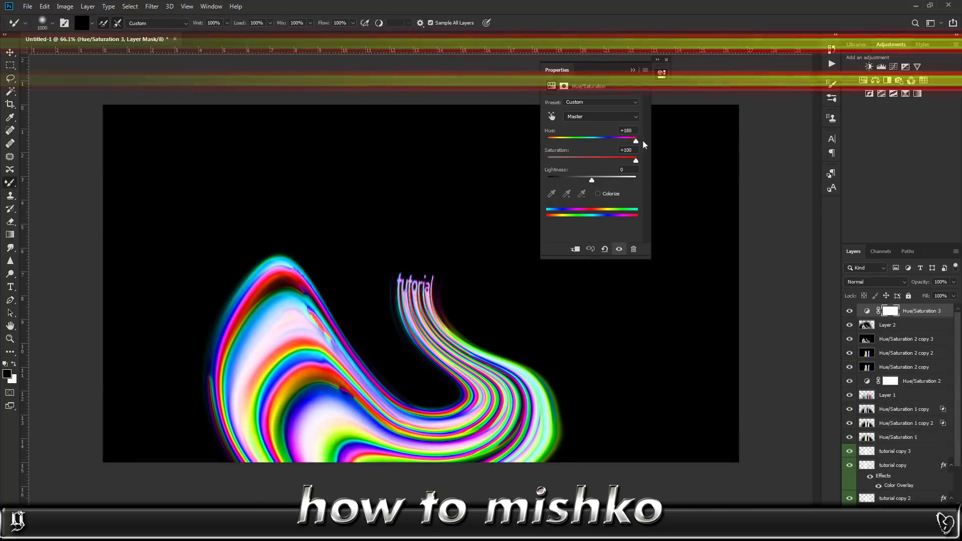
drag(631, 141, 598, 149)
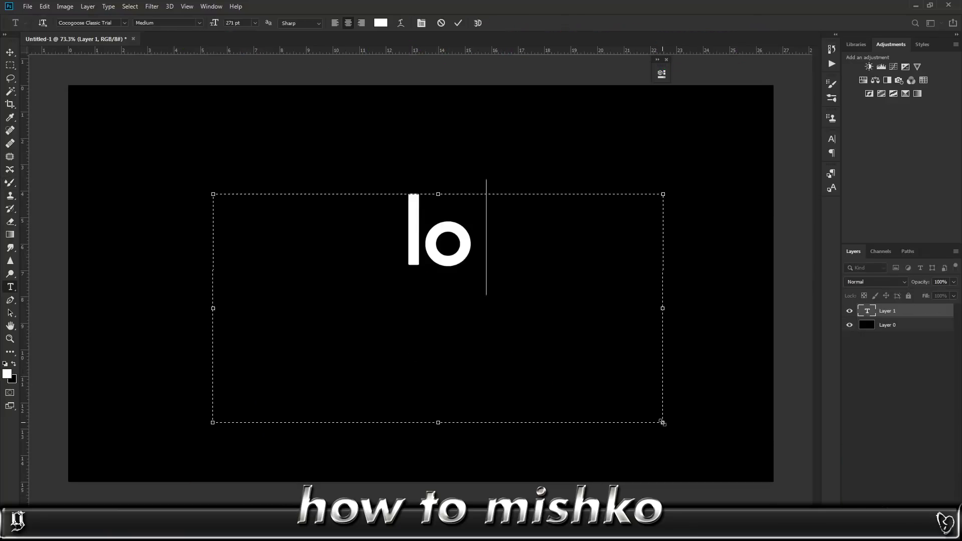
Complete the text as "lofi" and move it to the upper middle of the canvas.
text(fi)
click(10, 52)
drag(459, 228, 448, 218)
Rasterize the lofi text and use Liquify's Forward Warp to stretch its outer letters down to the canvas's bottom edge.
right_click(894, 315)
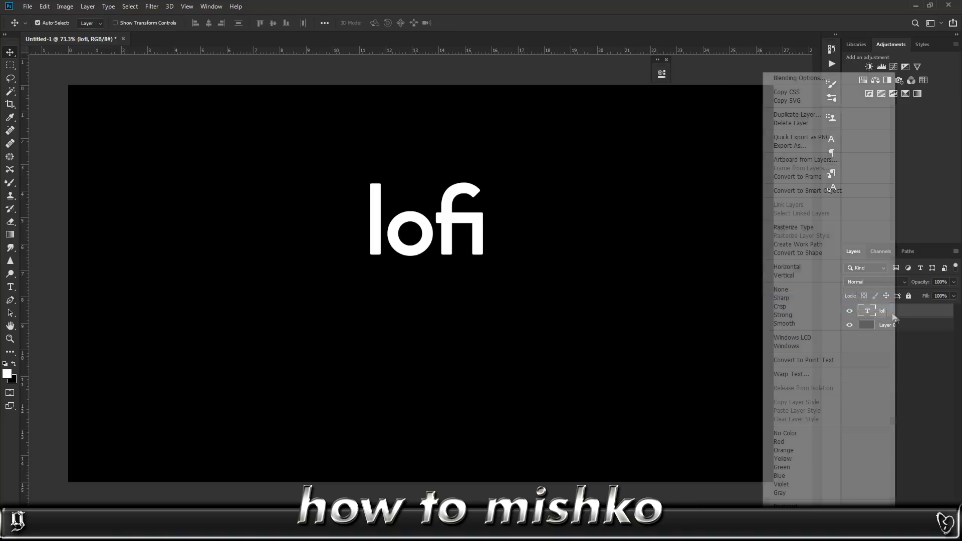
click(793, 227)
click(151, 6)
click(170, 85)
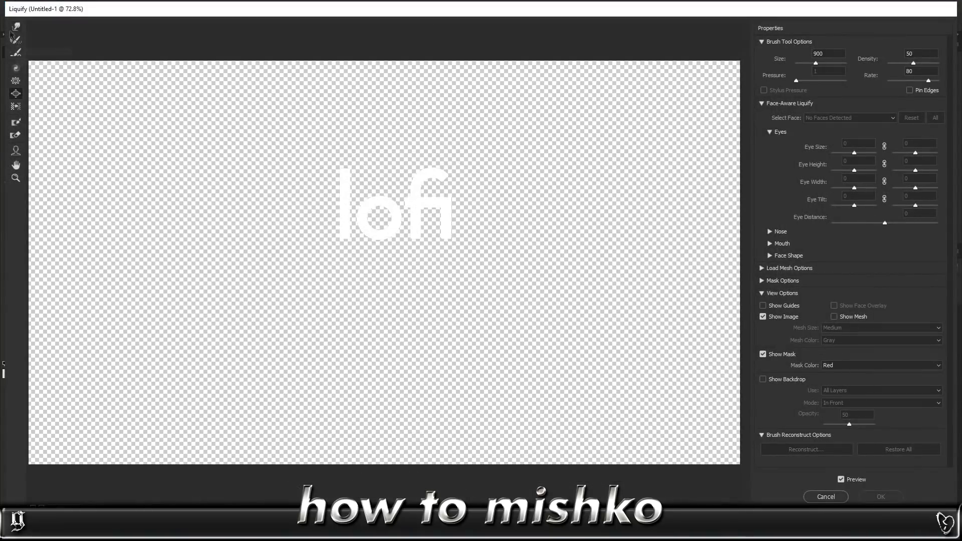
click(15, 27)
mouse_move(430, 235)
mouse_down()
mouse_move(425, 290)
mouse_move(443, 476)
mouse_up()
mouse_move(313, 271)
mouse_down()
mouse_move(323, 321)
mouse_move(308, 451)
mouse_up()
Stretch the o down toward the canvas's bottom edge with a warp brush size of 250 and apply Liquify.
key(bracketleft)
key(bracketleft)
key(bracketleft)
key(bracketleft)
mouse_move(380, 243)
mouse_down()
mouse_move(400, 291)
mouse_move(396, 441)
mouse_move(350, 401)
mouse_move(358, 418)
mouse_up()
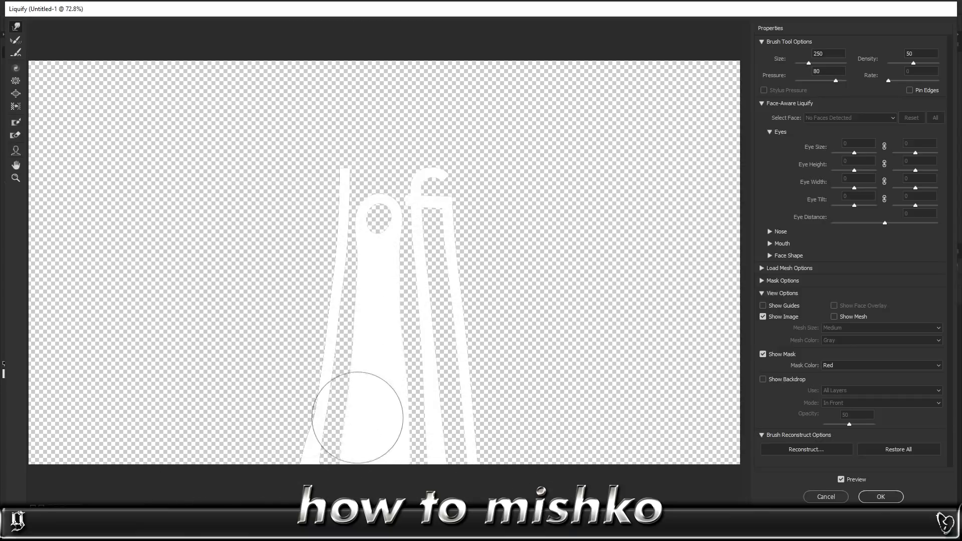
key(Return)
Duplicate the warped lofi layer and give the copy a cyan Color Overlay.
scroll(521, 390, down, 3)
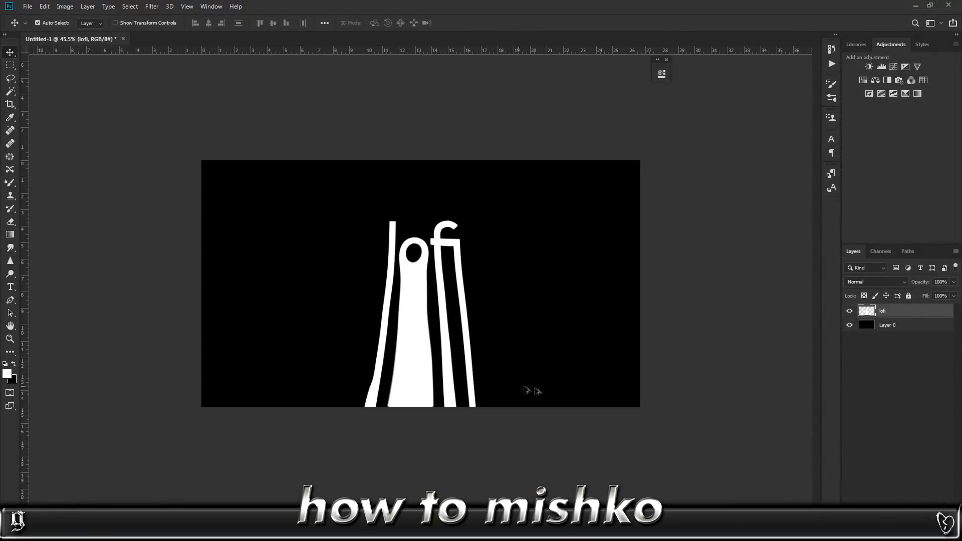
scroll(521, 390, up, 2)
key(ctrl+j)
right_click(896, 311)
click(699, 197)
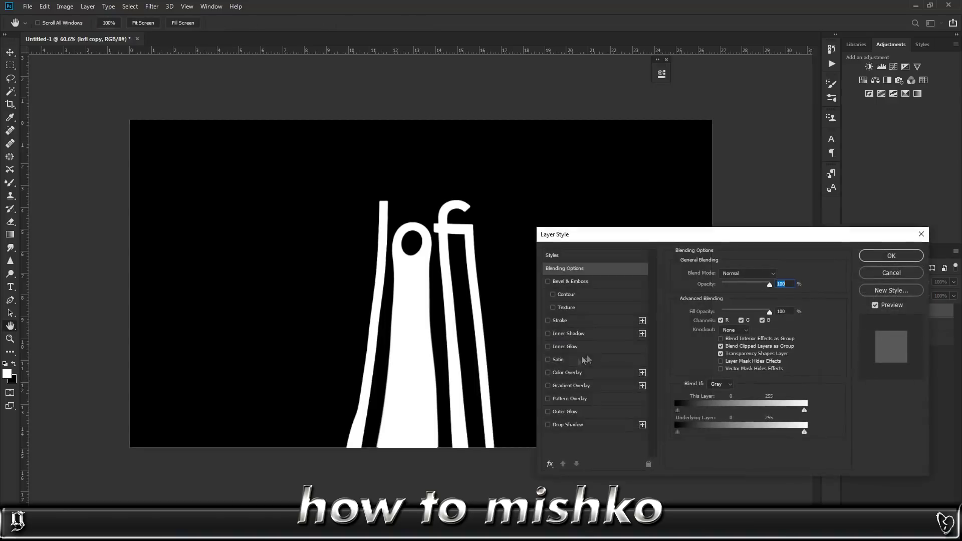
click(566, 372)
click(900, 255)
Move the cyan copy beneath the white lofi layer and skew it horizontally by about 0.9°.
drag(892, 311, 892, 351)
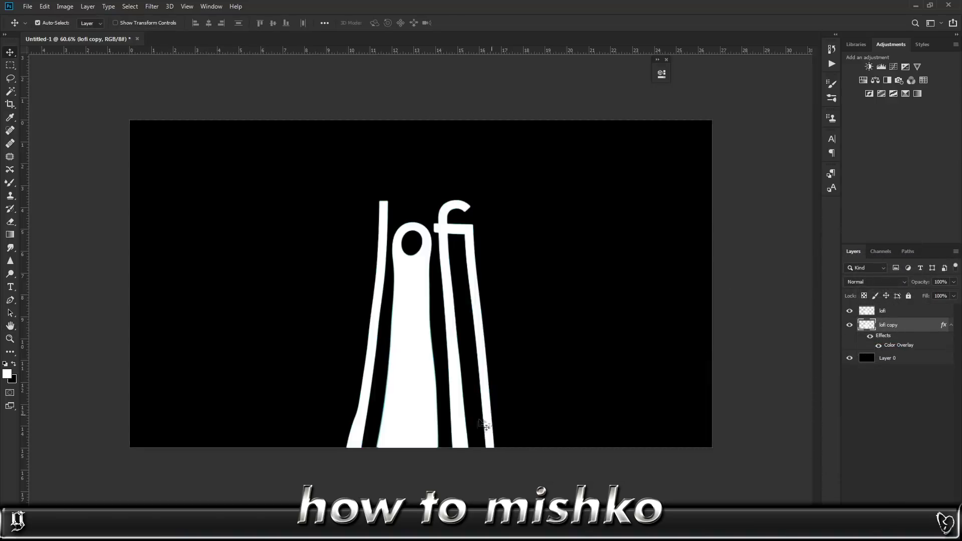
key(ctrl+t)
drag(420, 448, 422, 450)
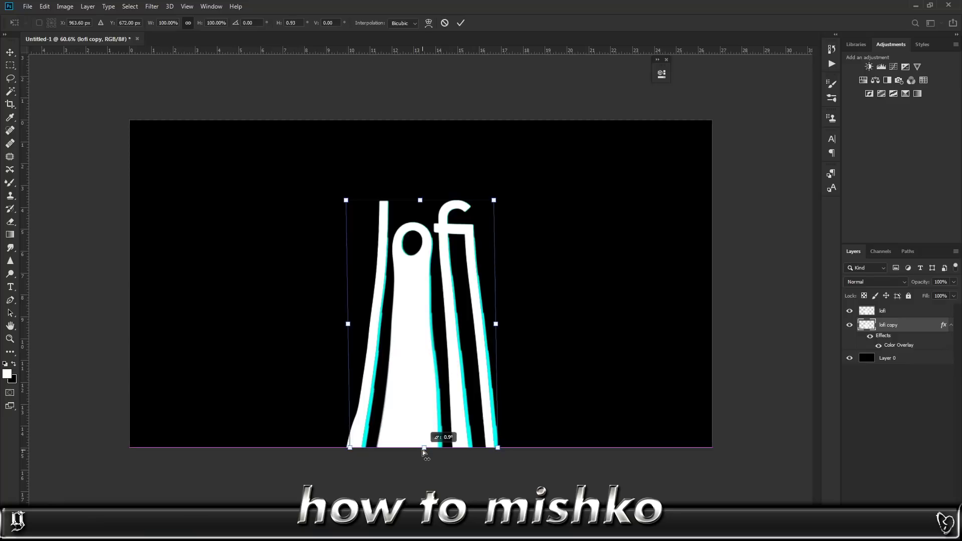
key(Return)
Duplicate the white lofi layer and give the copy a yellow (fcff00) Color Overlay.
click(895, 312)
key(ctrl+j)
right_click(900, 315)
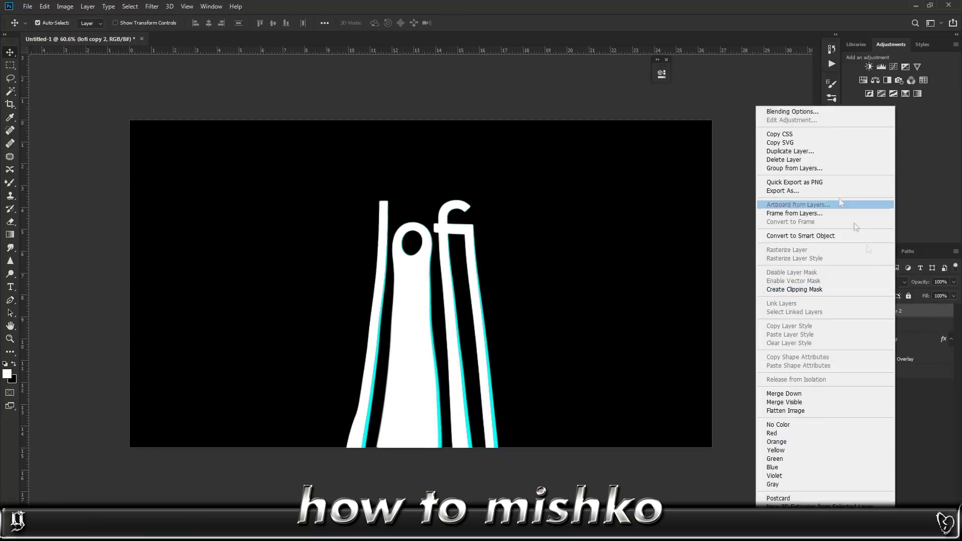
click(785, 113)
click(567, 372)
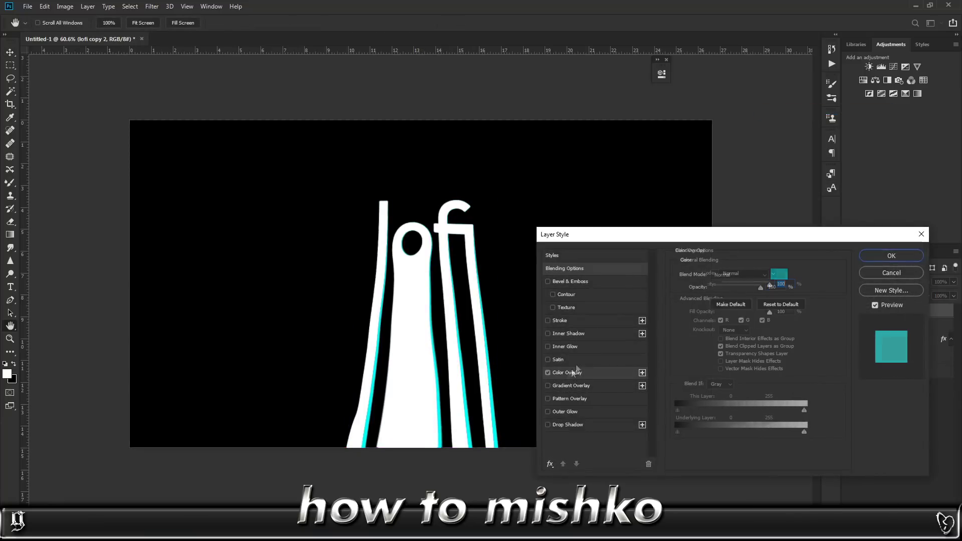
click(776, 273)
text(fcff00)
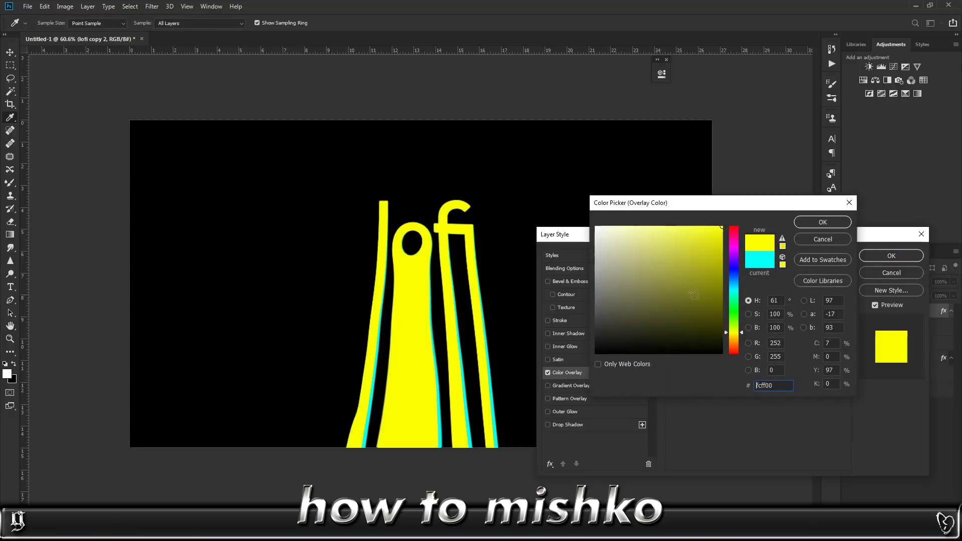
click(823, 222)
click(890, 255)
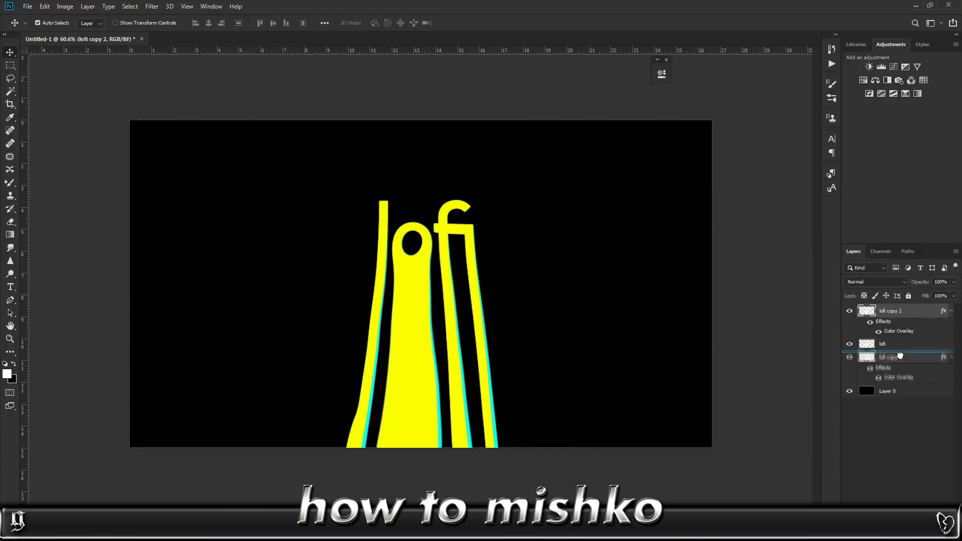
Move the yellow copy beneath the white lofi layer and skew its bottom edge slightly opposite to the cyan copy.
key(ctrl+bracketleft)
key(ctrl+t)
drag(420, 448, 415, 451)
key(Return)
Merge the white, yellow and cyan lofi layers into one layer.
shift+click(901, 311)
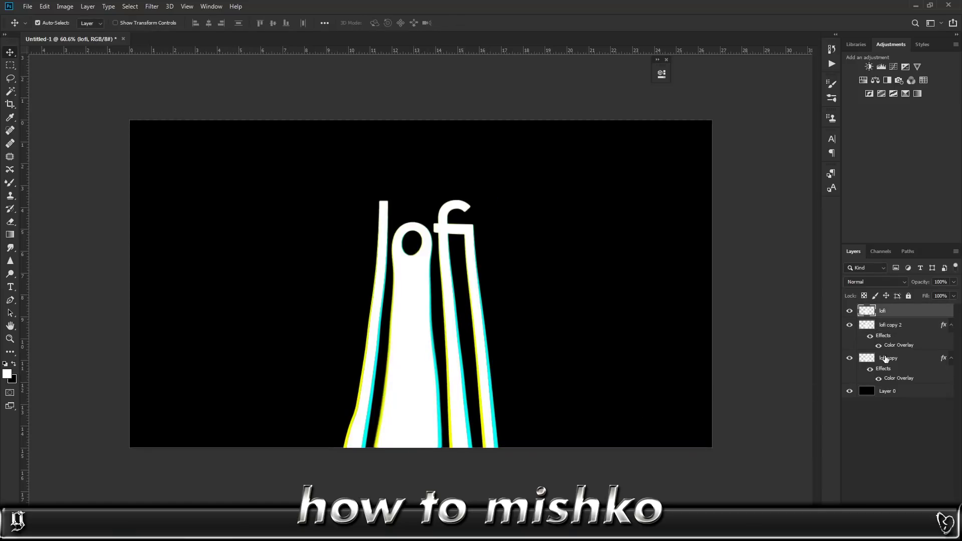
right_click(885, 359)
click(785, 396)
Duplicate the merged lofi layer and limit the copy's blending to the red channel.
key(ctrl+j)
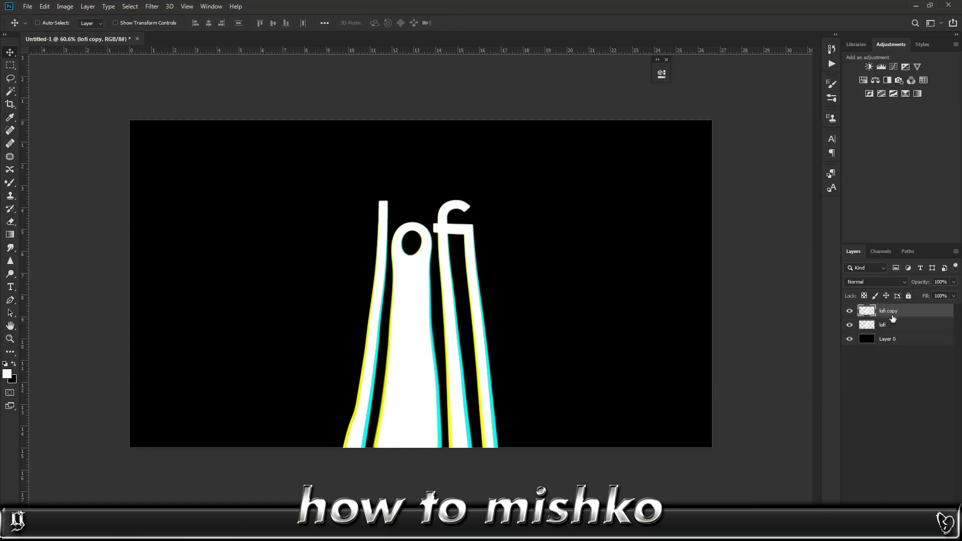
right_click(895, 315)
click(795, 113)
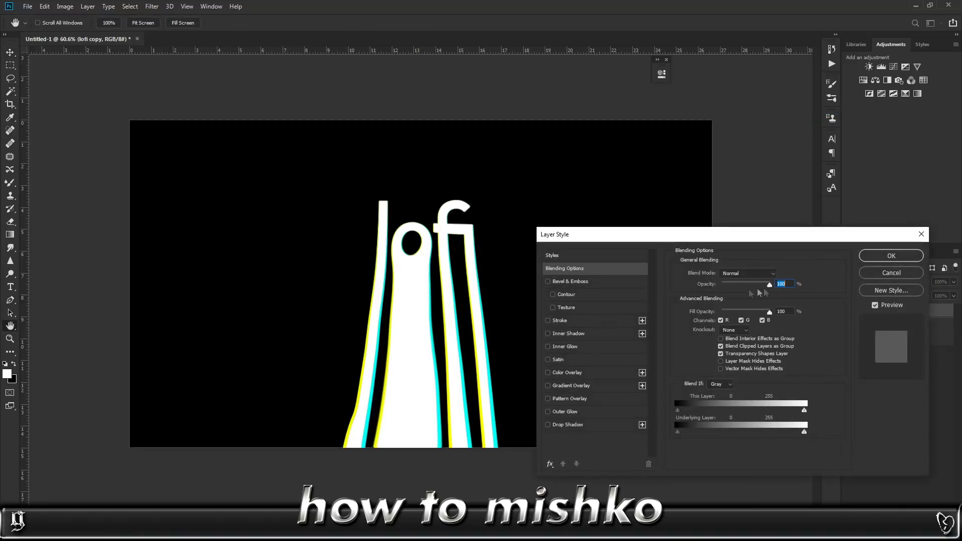
click(742, 320)
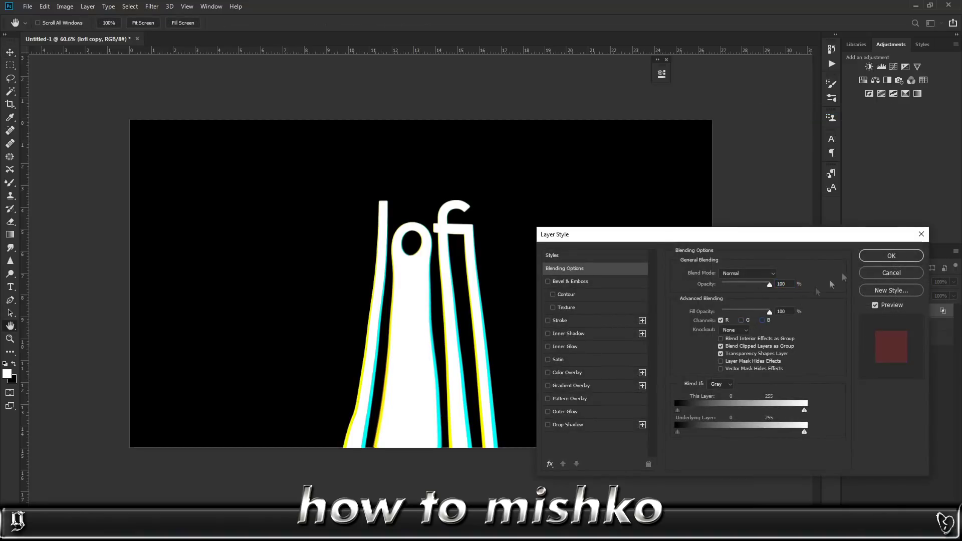
click(891, 256)
Nudge the red-channel copy slightly to the left and skew it horizontally from its top edge.
drag(418, 291, 421, 290)
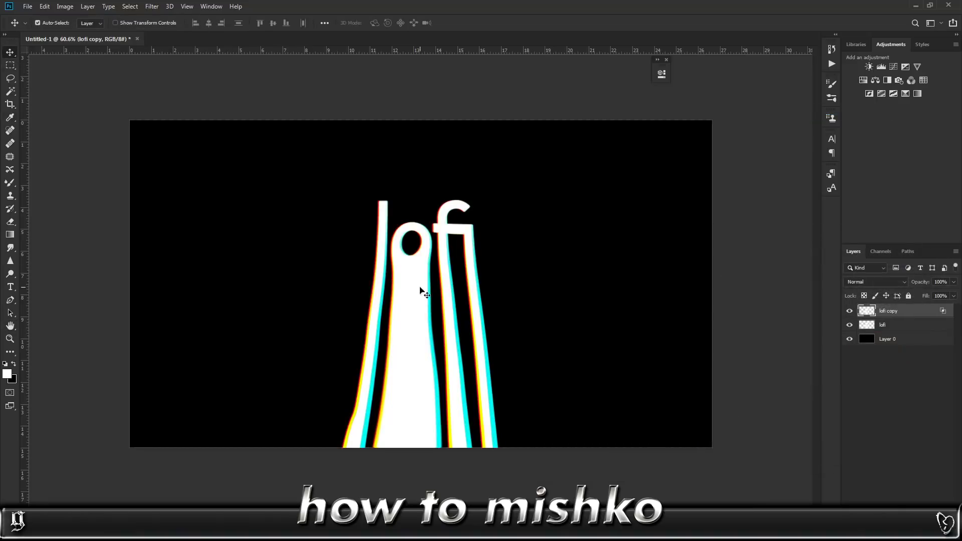
key(Left)
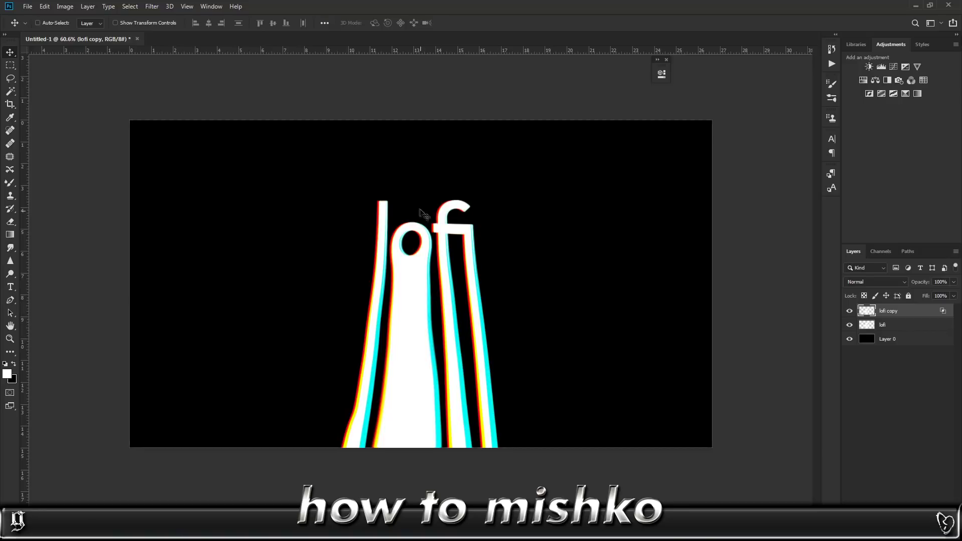
key(ctrl+t)
drag(419, 202, 420, 201)
key(Return)
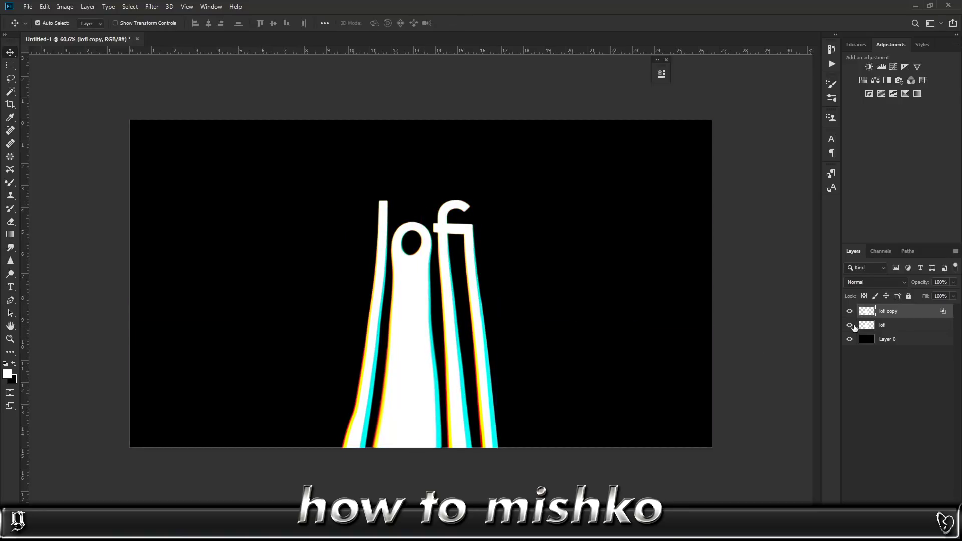
Duplicate the merged lofi layer again and limit this copy's blending to the blue channel.
click(892, 325)
key(ctrl+j)
right_click(885, 314)
click(682, 344)
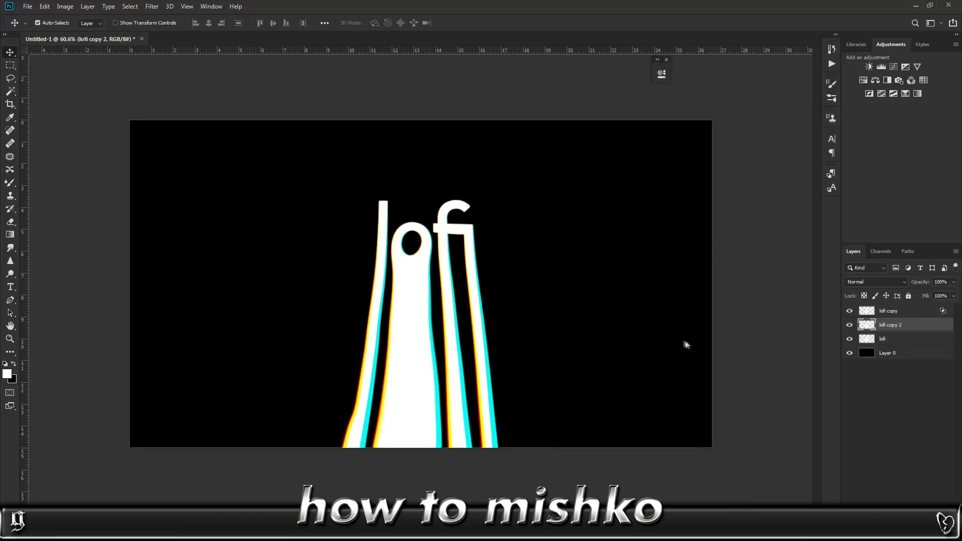
click(721, 320)
click(742, 320)
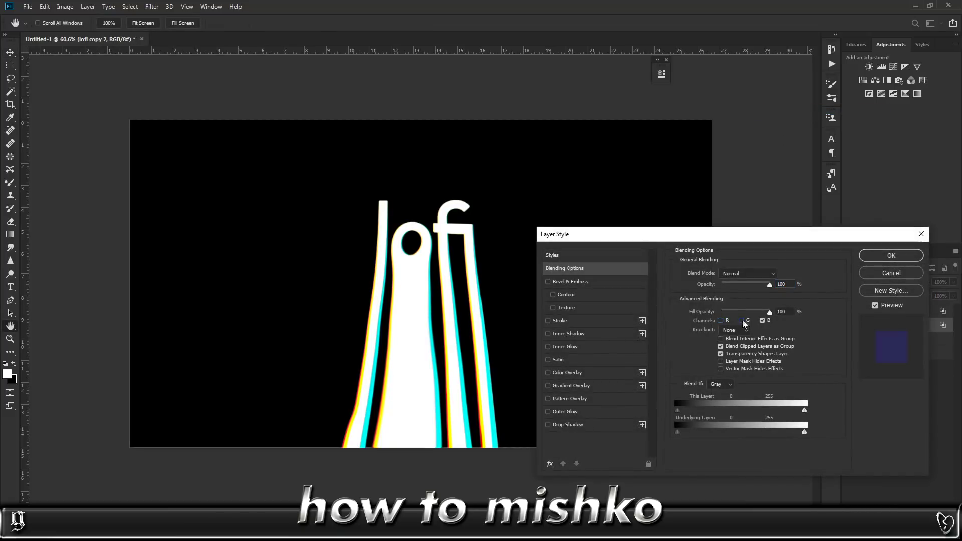
click(882, 256)
Skew the blue-channel copy horizontally by about 0.58° from its bottom edge.
key(ctrl+t)
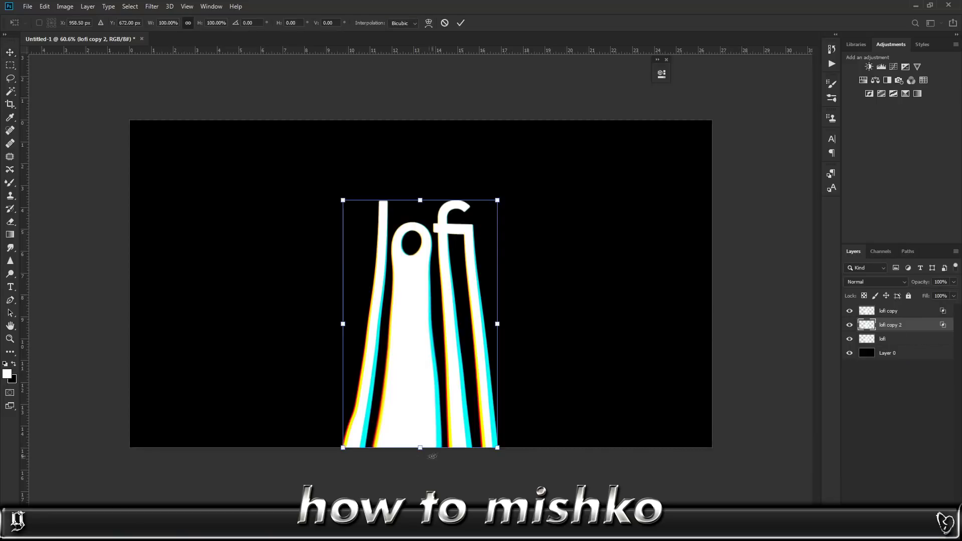
drag(420, 451, 423, 449)
key(Return)
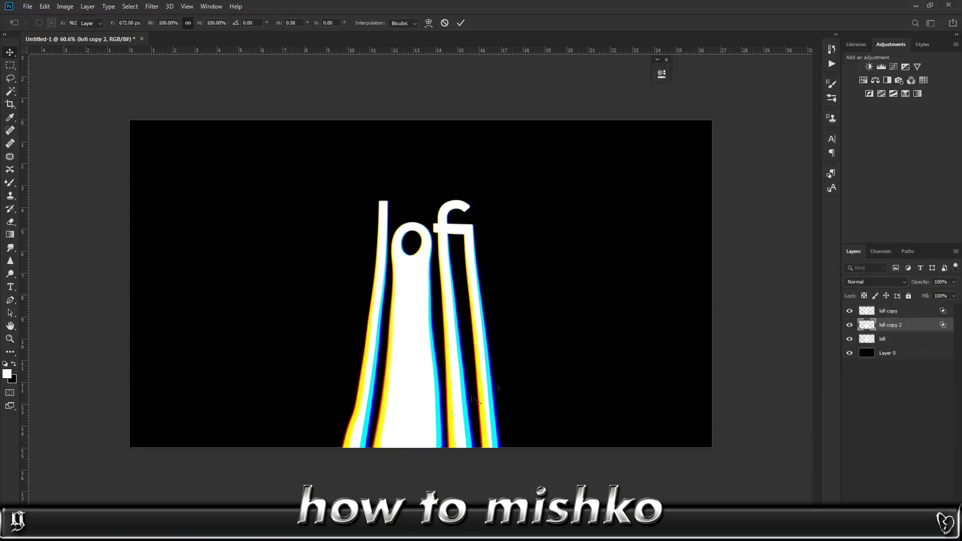
Add a blank layer above the lofi copies and a Hue/Saturation adjustment with saturation +100 and a positive hue shift.
click(896, 313)
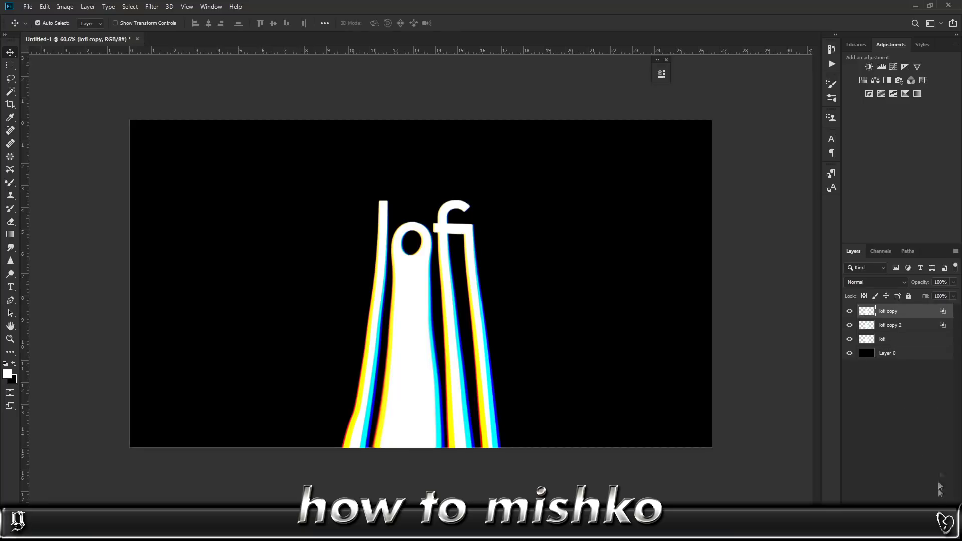
key(ctrl+shift+alt+n)
click(863, 81)
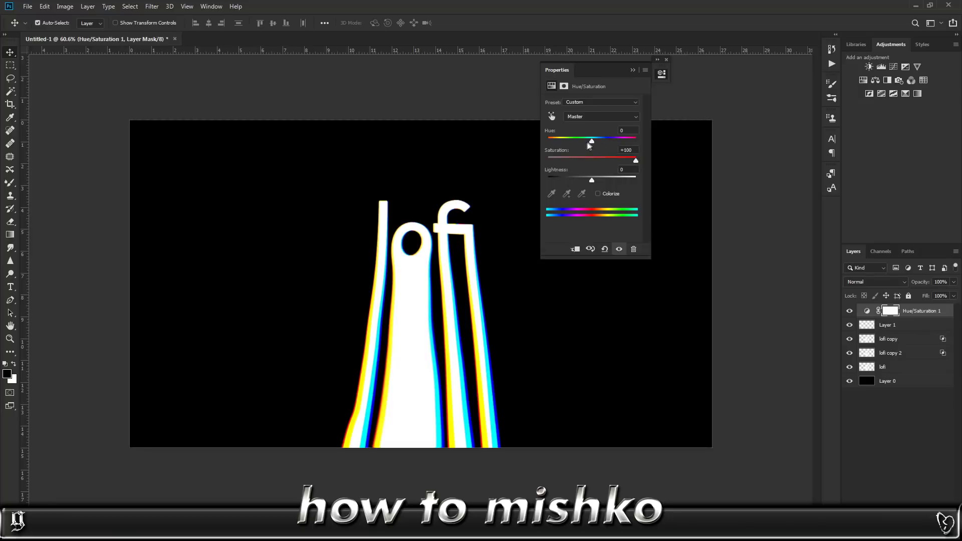
drag(590, 141, 618, 140)
Blend the lower parts of the lofi letters on the blank layer using the Mixer Brush, enlarging it to size 1200.
click(902, 332)
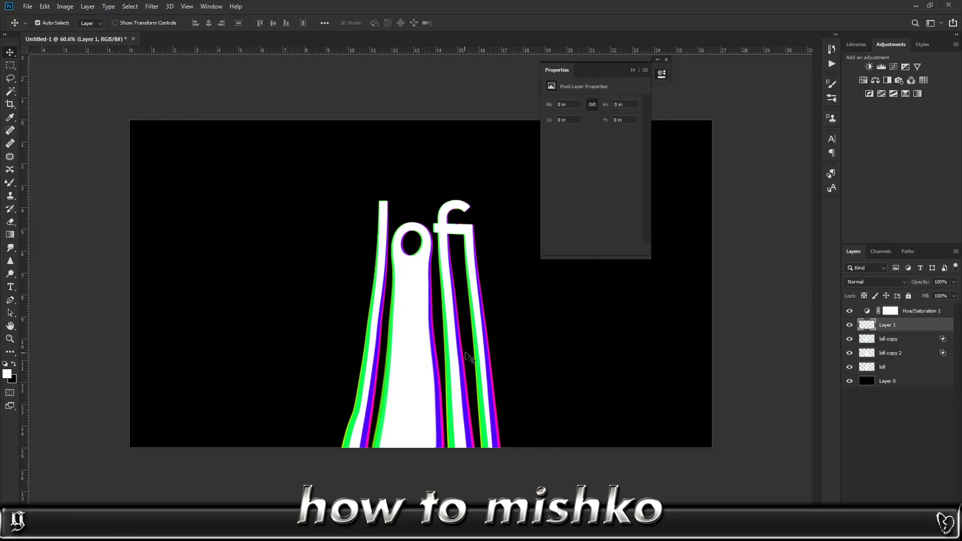
key(b)
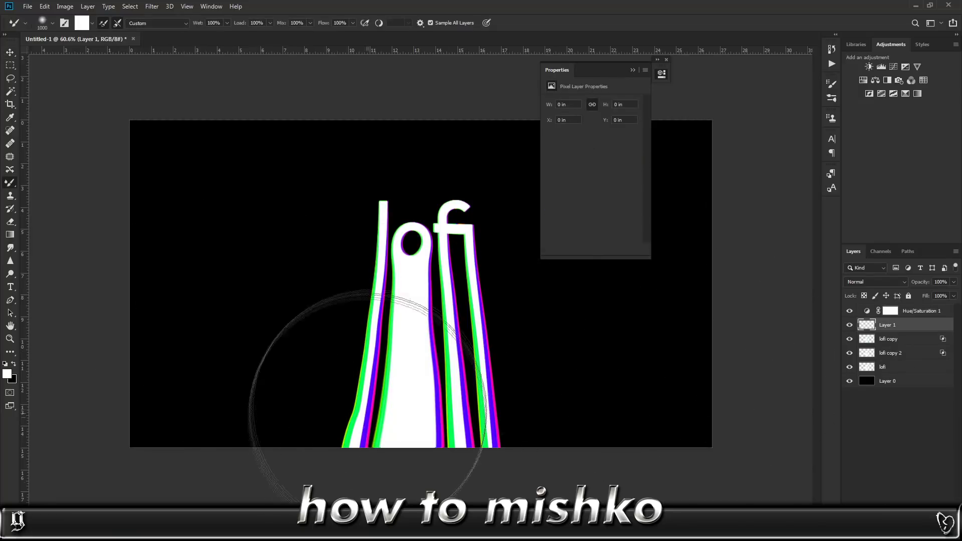
mouse_move(322, 398)
mouse_down()
mouse_move(403, 408)
mouse_move(408, 397)
mouse_move(421, 440)
mouse_up()
key(ctrl+z)
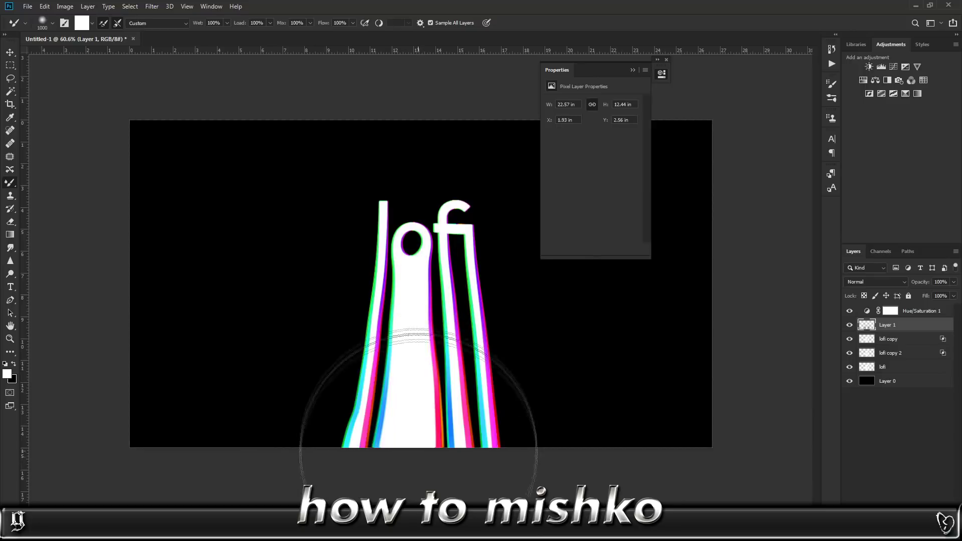
drag(411, 475, 417, 455)
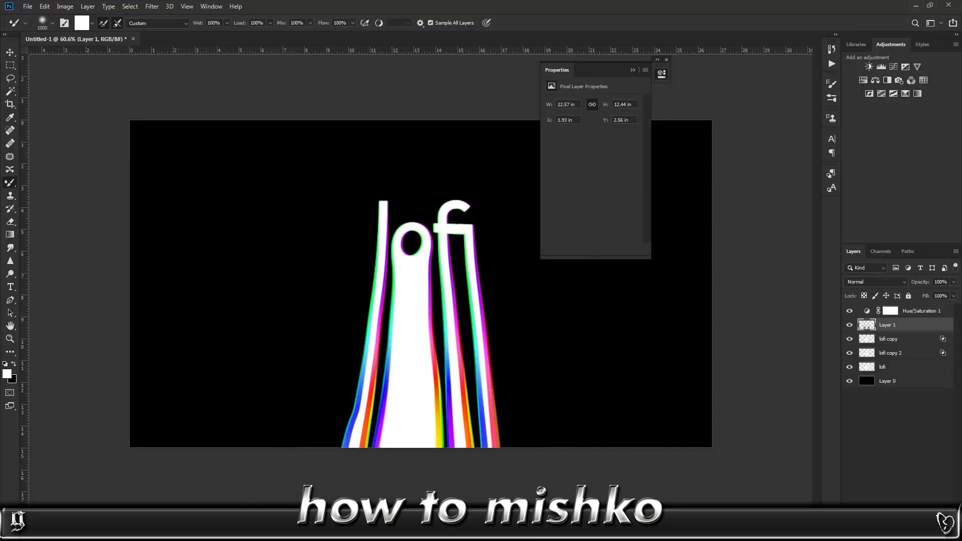
key(ctrl+z)
key(bracketright)
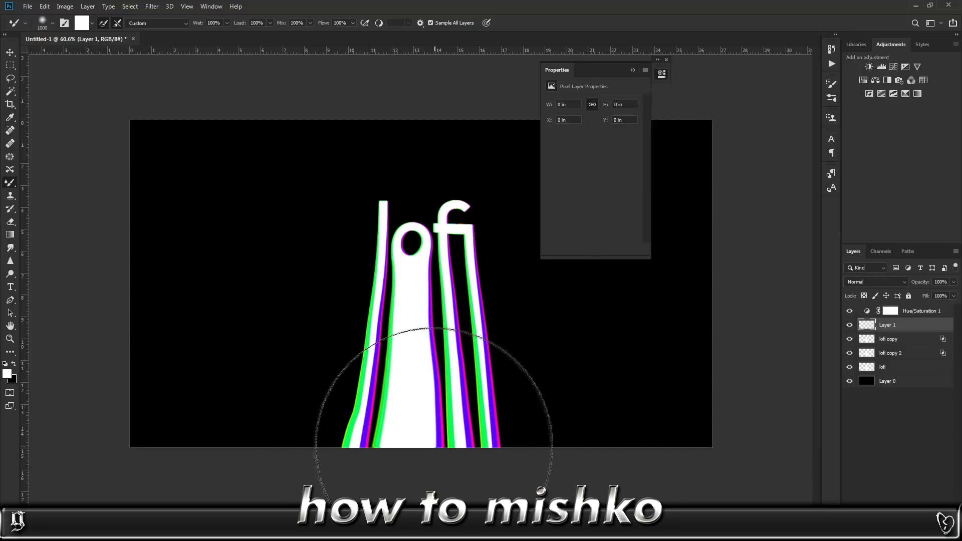
drag(422, 451, 411, 451)
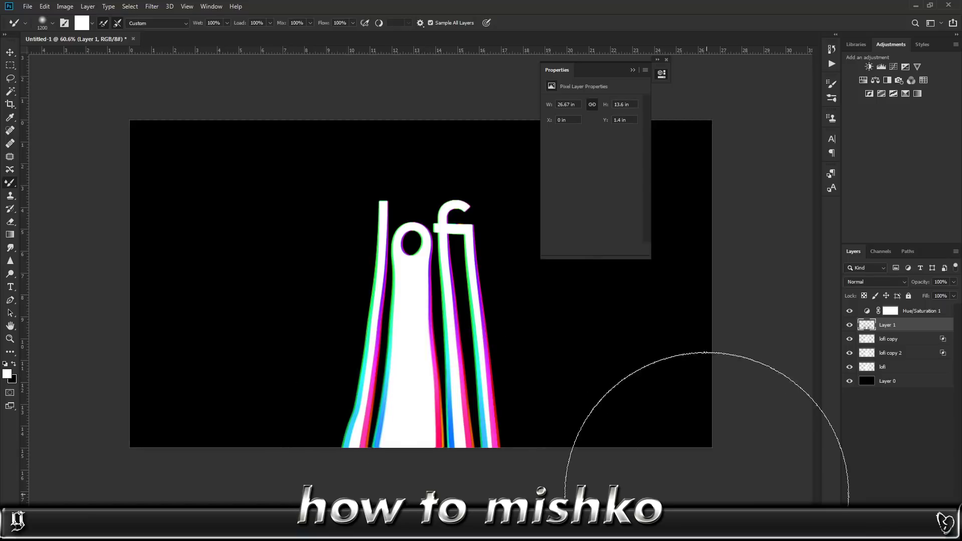
Set the hue of the Hue/Saturation adjustment to +96.
click(867, 311)
drag(612, 140, 584, 145)
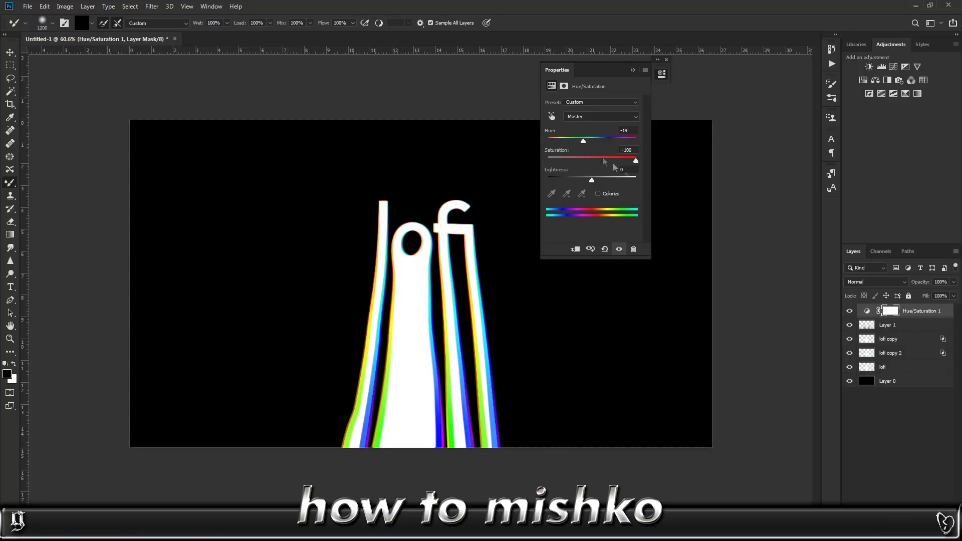
drag(583, 141, 620, 140)
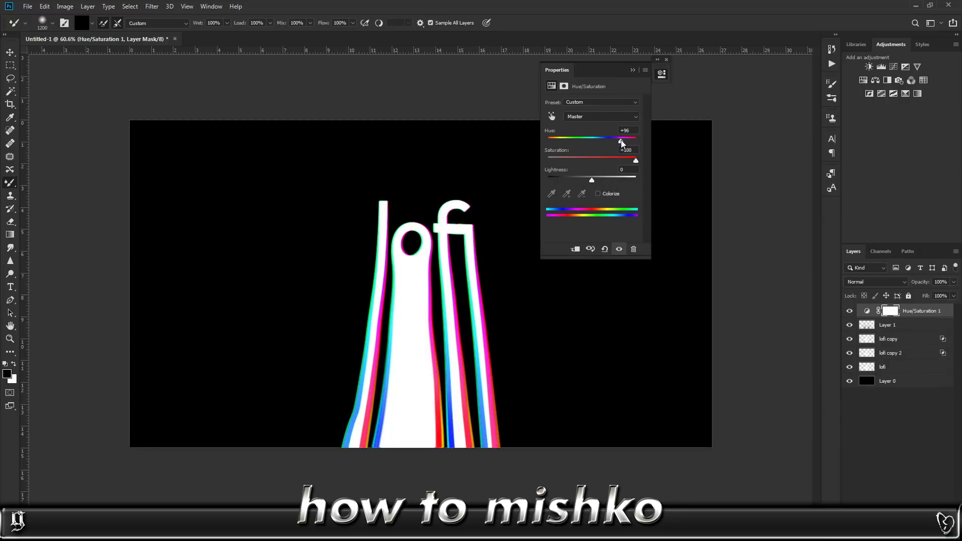
Duplicate all layers above the black background and merge the duplicates into one layer.
shift+click(887, 381)
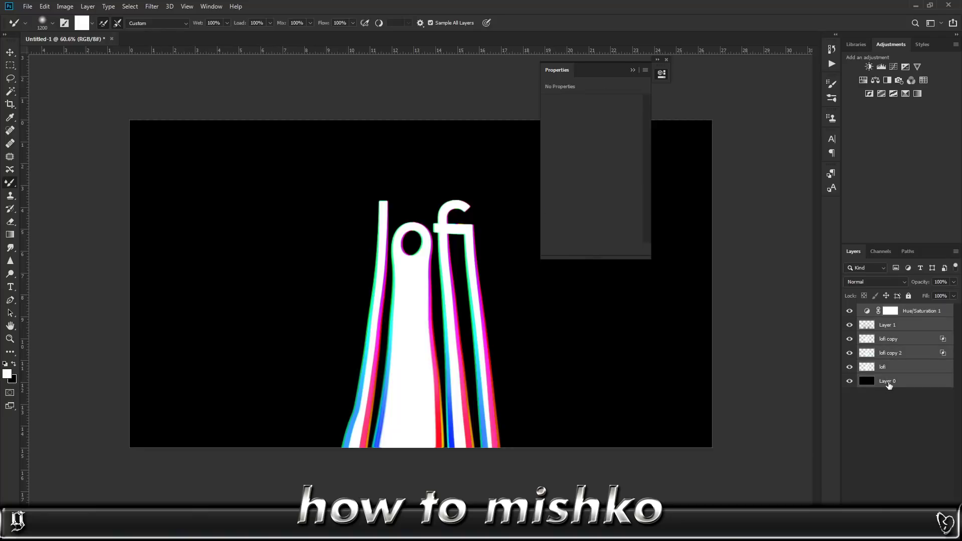
shift+click(893, 369)
right_click(894, 369)
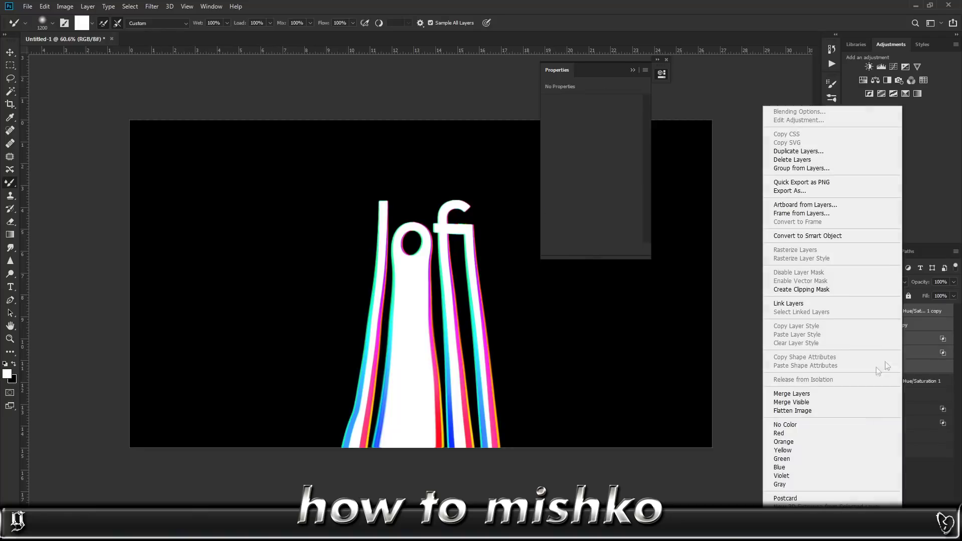
click(894, 394)
Group the original lofi and Hue/Saturation layers and hide the group.
shift+click(896, 382)
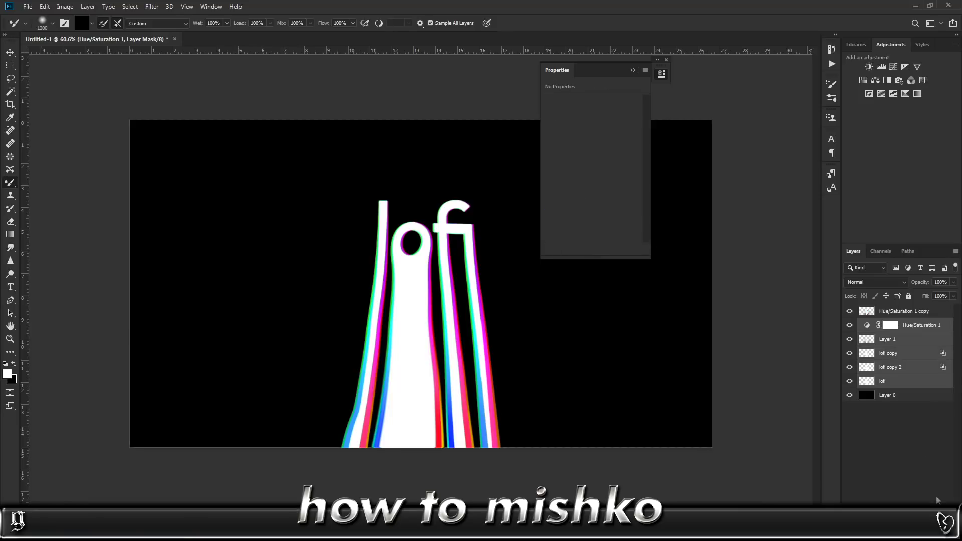
key(ctrl+g)
click(849, 324)
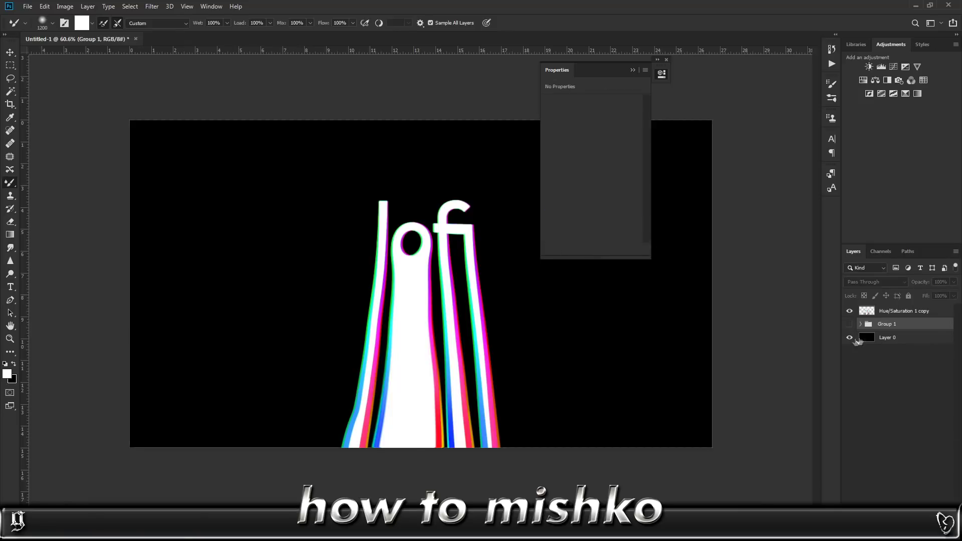
Add a blank layer above the merged copy and a second Hue/Saturation adjustment with increased saturation.
click(894, 312)
key(ctrl+shift+alt+n)
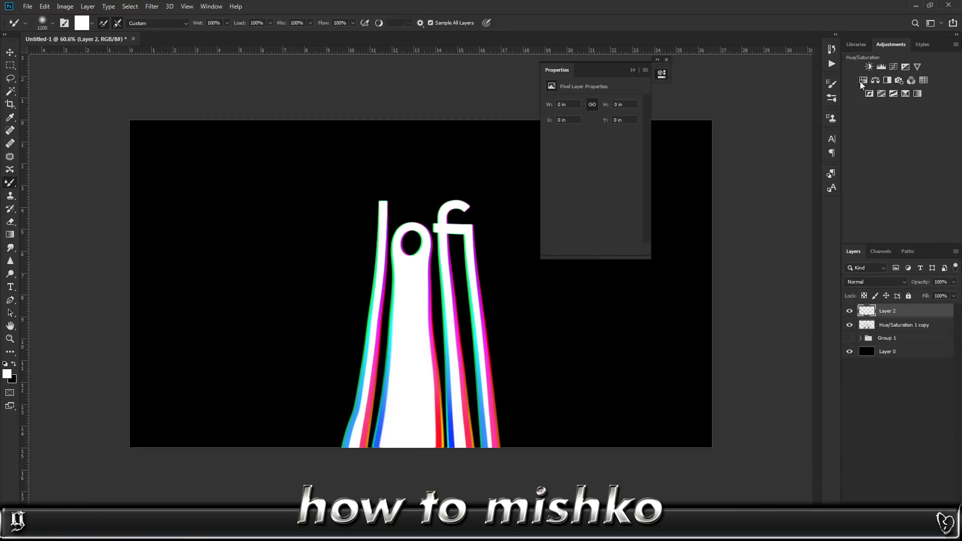
click(862, 85)
drag(592, 161, 608, 165)
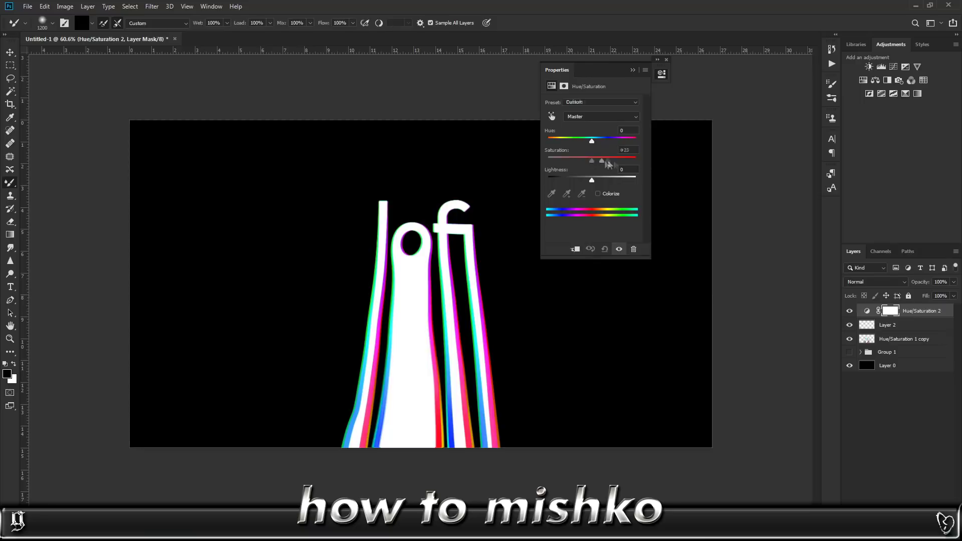
Paint with the Mixer Brush on Layer 2 to smear the lofi letters into soft colour streaks.
click(888, 324)
key(x)
mouse_move(386, 441)
mouse_down()
mouse_move(386, 461)
mouse_move(435, 521)
mouse_move(322, 436)
mouse_move(320, 481)
mouse_move(453, 496)
mouse_move(472, 453)
mouse_move(477, 515)
mouse_up()
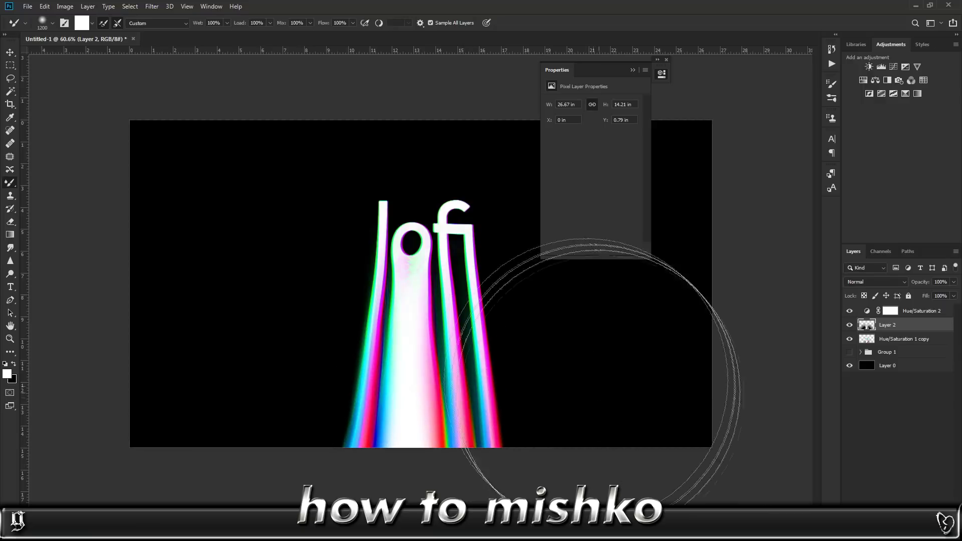
scroll(426, 386, up, 5)
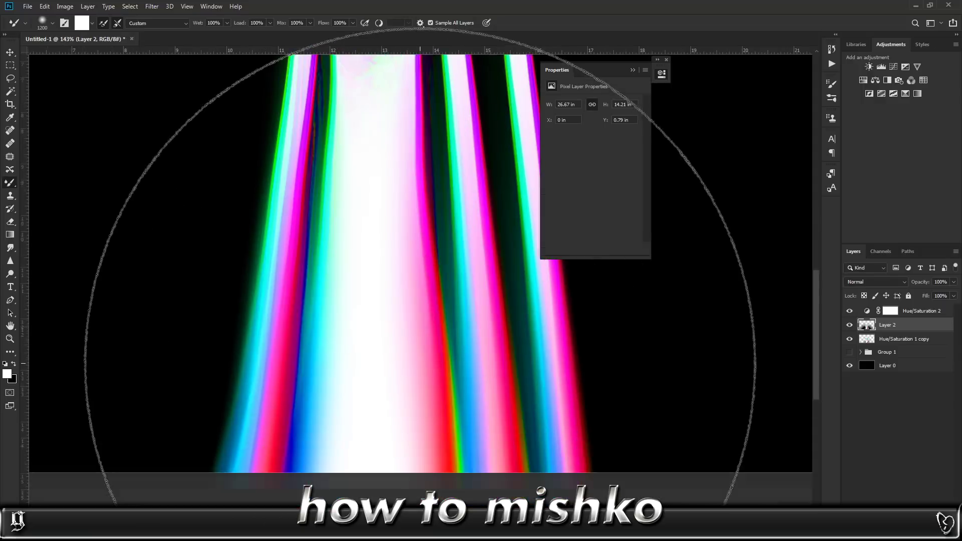
scroll(420, 362, down, 4)
click(632, 70)
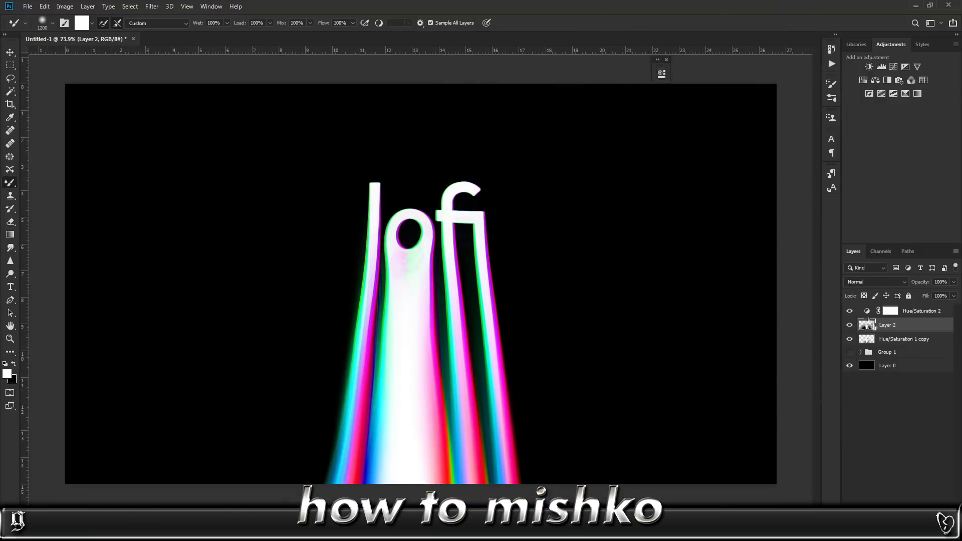
Duplicate Layer 2 and restrict the copy's advanced blending to the red channel only.
key(ctrl+j)
right_click(892, 326)
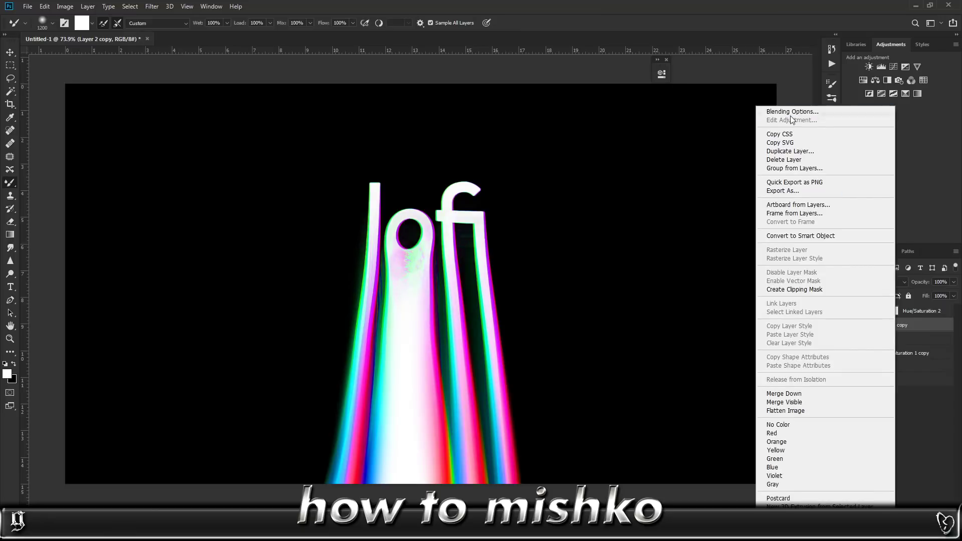
click(791, 112)
click(741, 320)
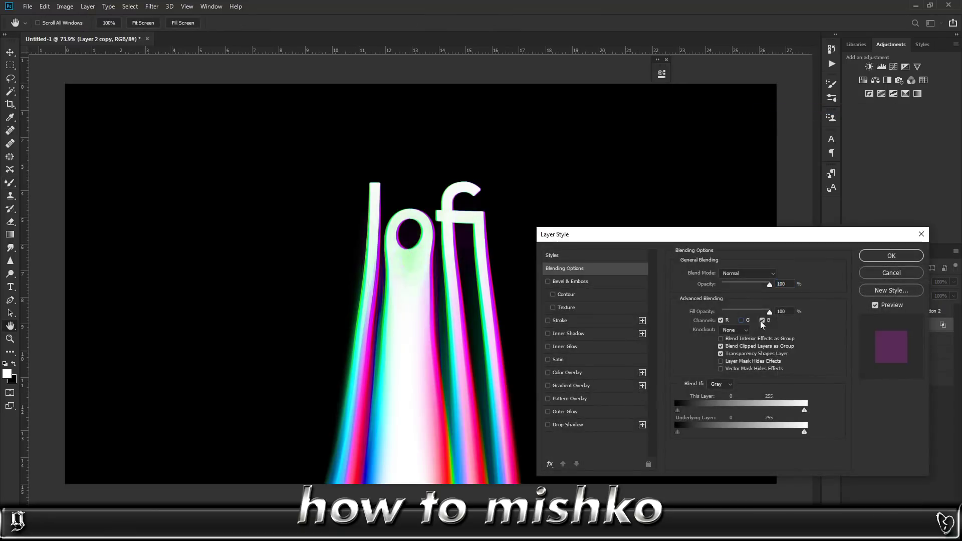
click(891, 256)
Nudge the red-channel copy horizontally until it sits slightly left of its original position, offsetting the colour fringes.
key(v)
key(Right)
key(Right)
key(Right)
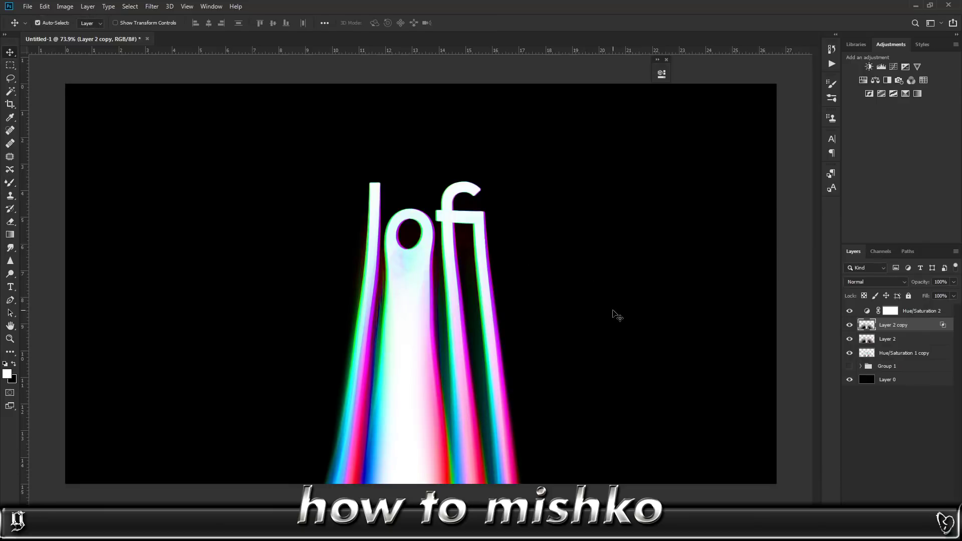
key(Right)
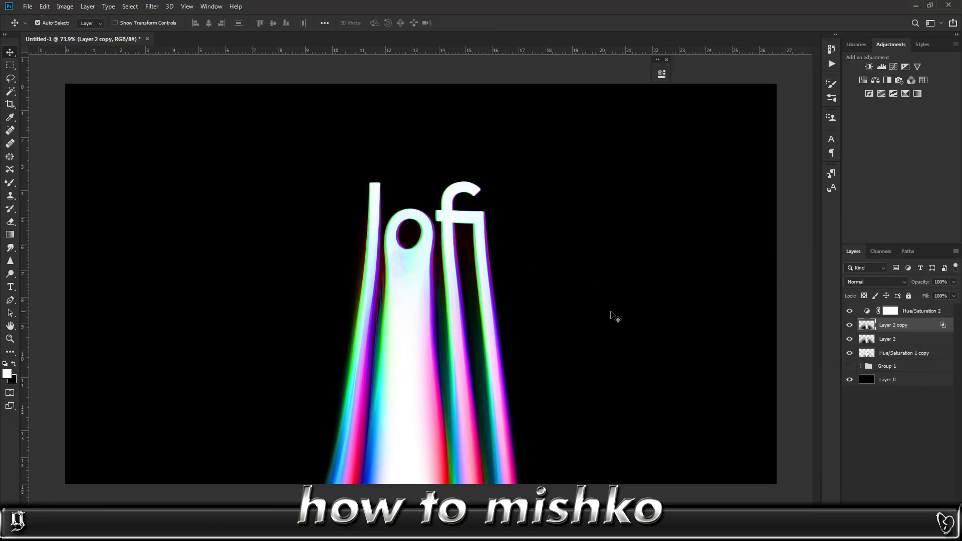
key(Left)
key(Left)
key(Left)
key(Left)
key(Left)
key(Left)
Duplicate Layer 2 copy and switch the duplicate's blending channels from red to green and blue.
click(896, 342)
click(887, 328)
key(ctrl+j)
right_click(888, 327)
click(785, 112)
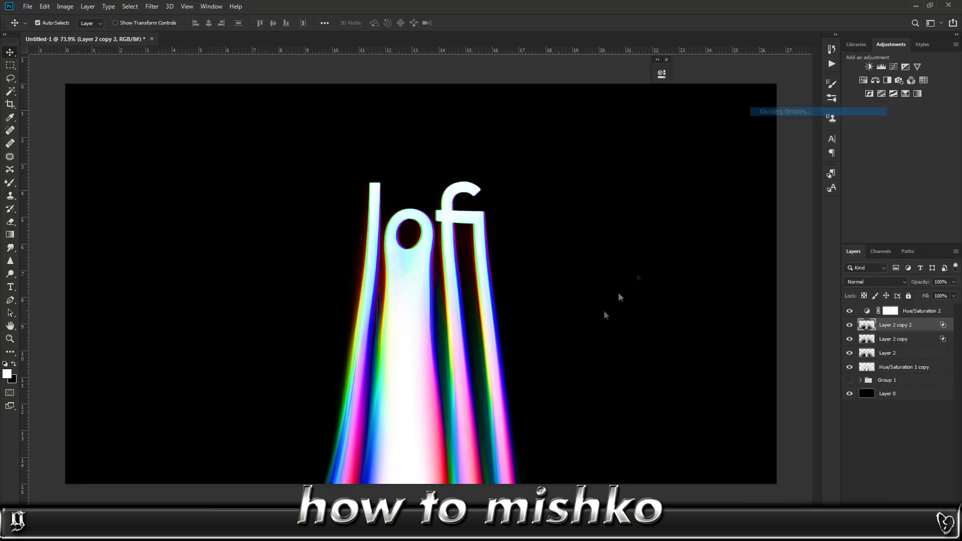
click(722, 322)
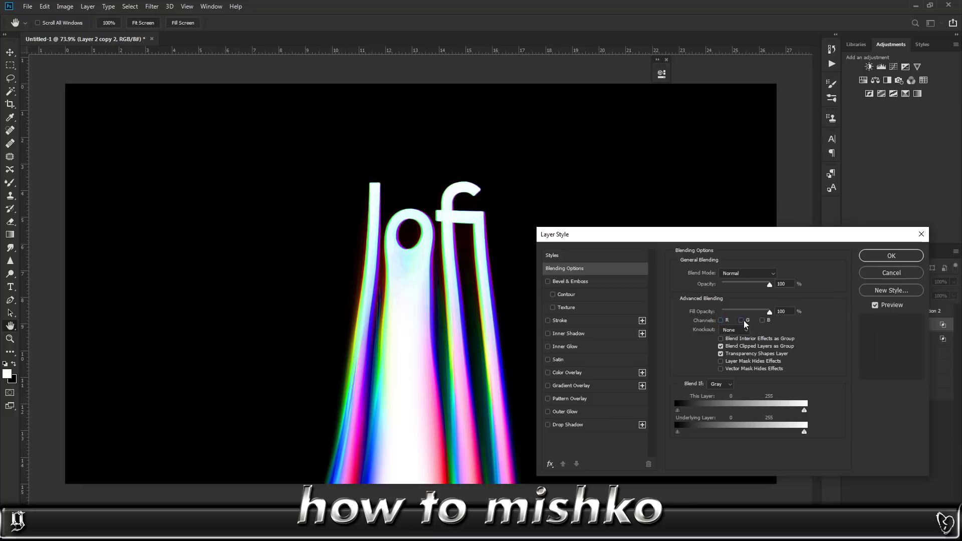
click(742, 320)
click(762, 321)
click(881, 256)
Nudge the green-and-blue copy slightly to the right and move it below Layer 2 in the layer stack.
key(Right)
key(Right)
key(Right)
drag(892, 333, 890, 361)
scroll(436, 413, down, 2)
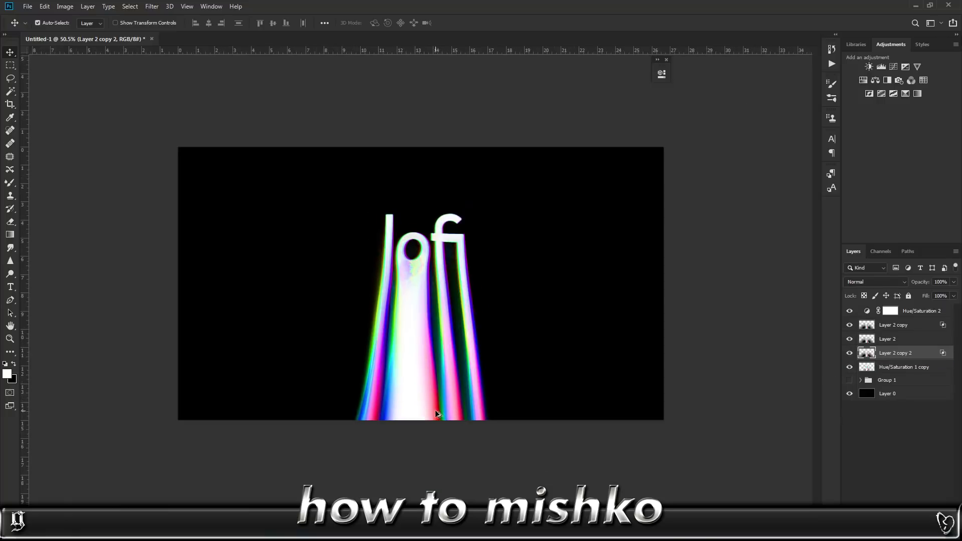
scroll(428, 331, up, 5)
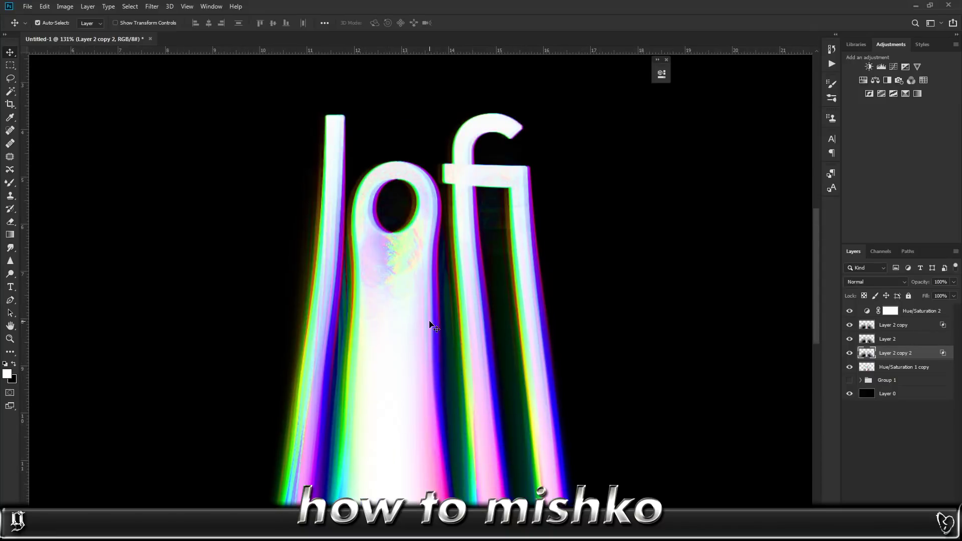
scroll(428, 328, up, 2)
scroll(323, 263, down, 4)
scroll(324, 263, down, 2)
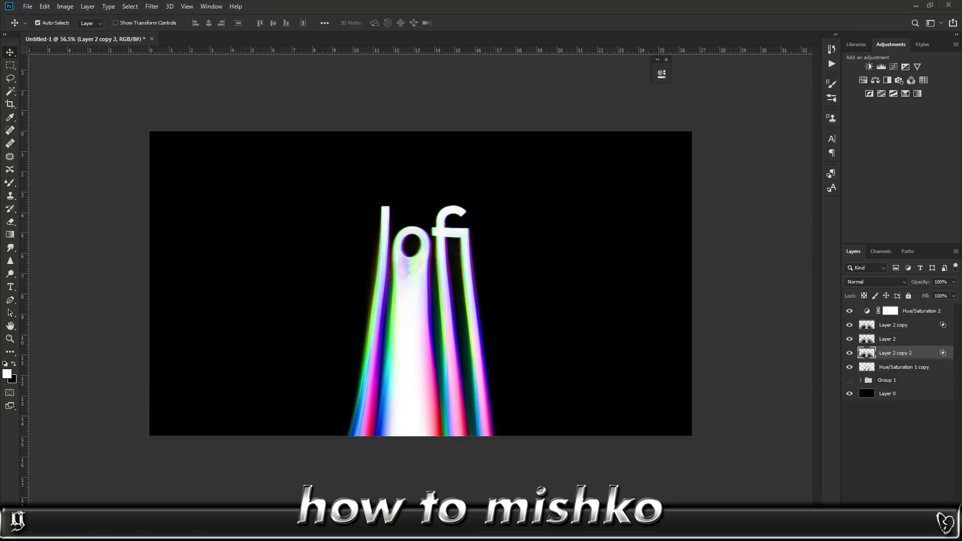
Place the crumpled plastic texture image, enlarge it to cover the whole canvas, and move it above Hue/Saturation 2.
drag(961, 103, 651, 105)
drag(801, 184, 396, 346)
drag(515, 209, 808, 45)
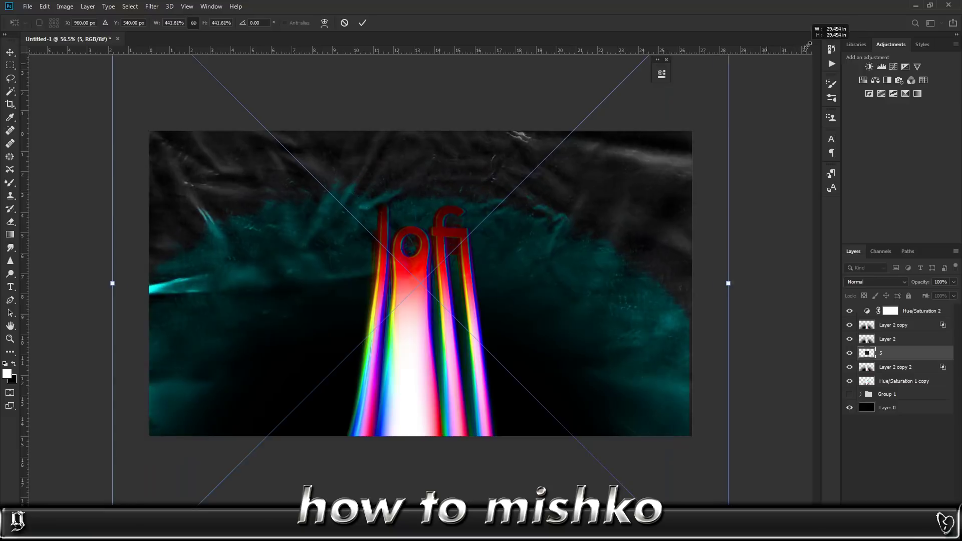
key(Return)
drag(884, 352, 898, 309)
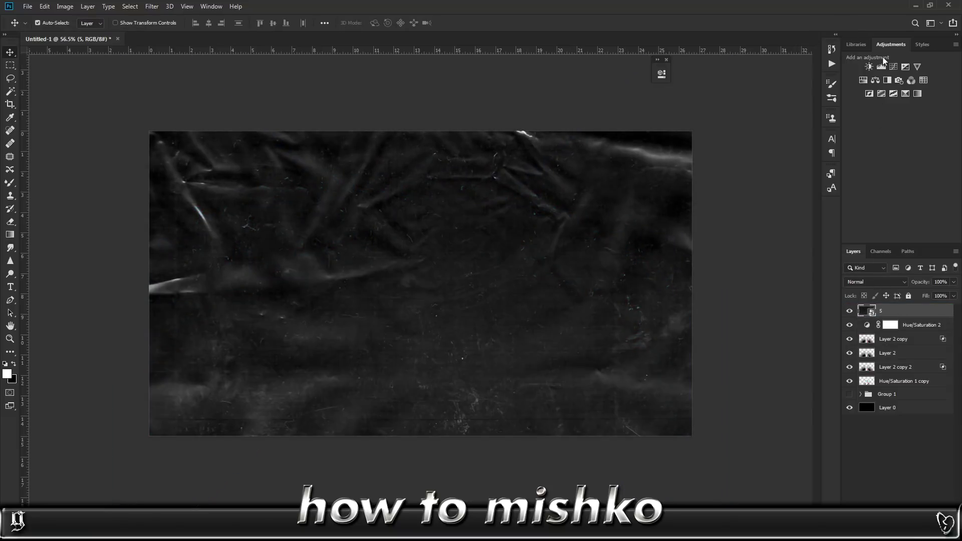
Darken the plastic texture with a Curves adjustment and merge the adjustment with the texture layer.
click(893, 67)
drag(581, 182, 580, 191)
right_click(893, 313)
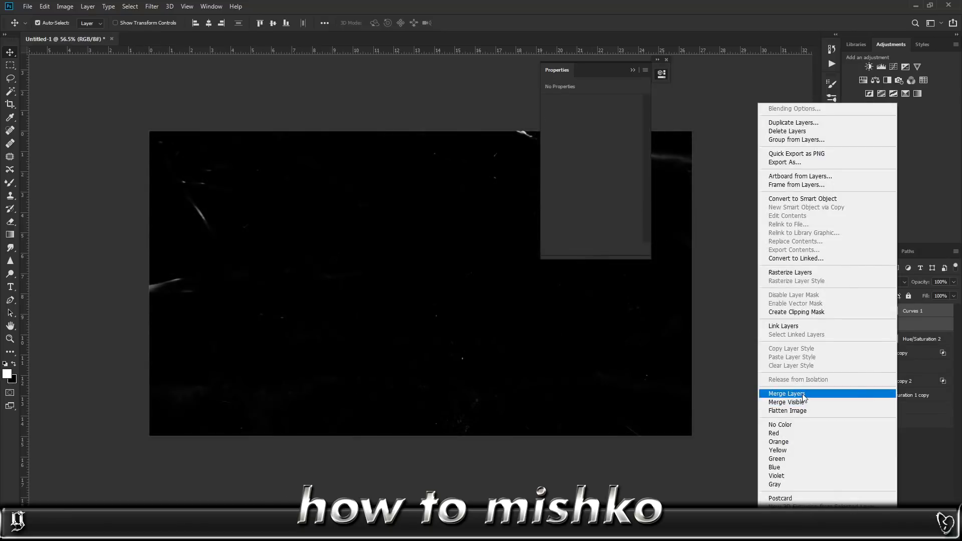
click(802, 393)
Set the darkened texture layer to Screen blending and merge all the layers beneath it into one.
key(alt+shift+g)
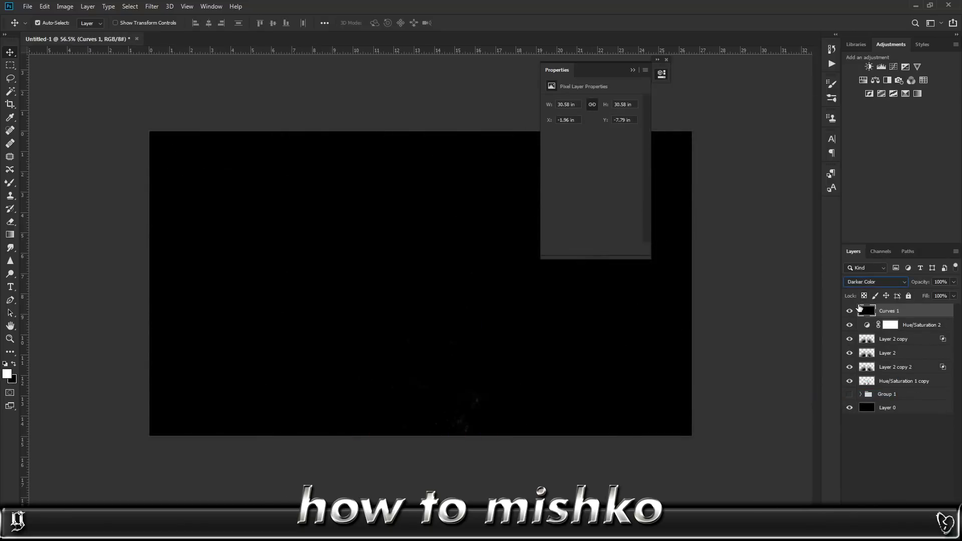
click(632, 70)
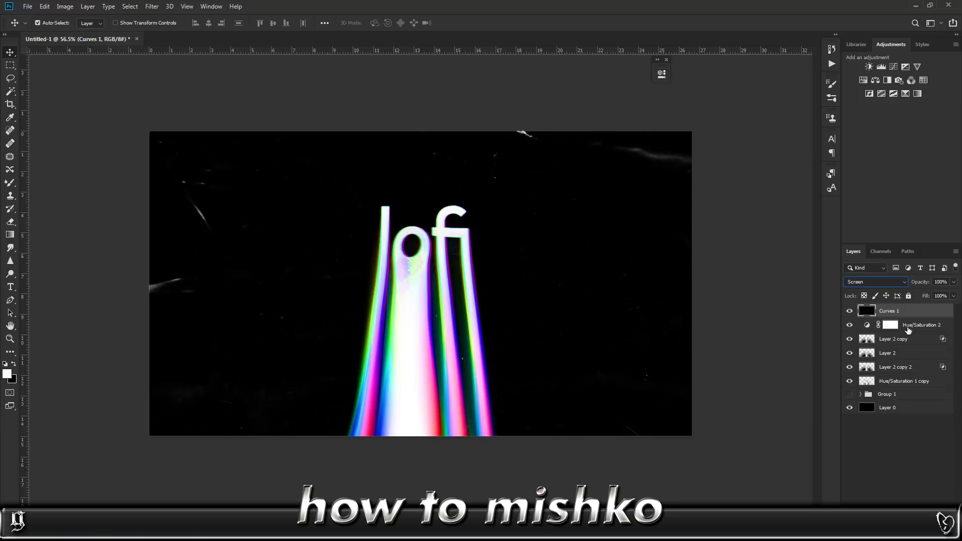
click(908, 327)
click(887, 394)
right_click(887, 394)
click(802, 394)
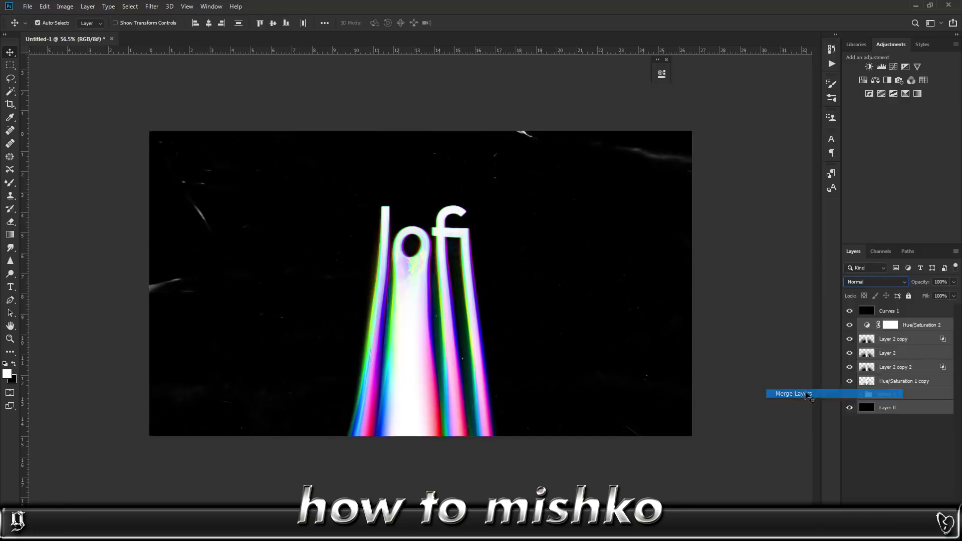
Duplicate the merged lofi layer and merge the duplicate with the Screen-blended texture layer above it.
key(ctrl+j)
click(152, 6)
key(Escape)
key(shift+alt+s)
right_click(899, 312)
click(826, 394)
Apply the Grain filter with intensity 32, contrast 72 and Regular type to Curves 1, and duplicate that layer.
click(151, 6)
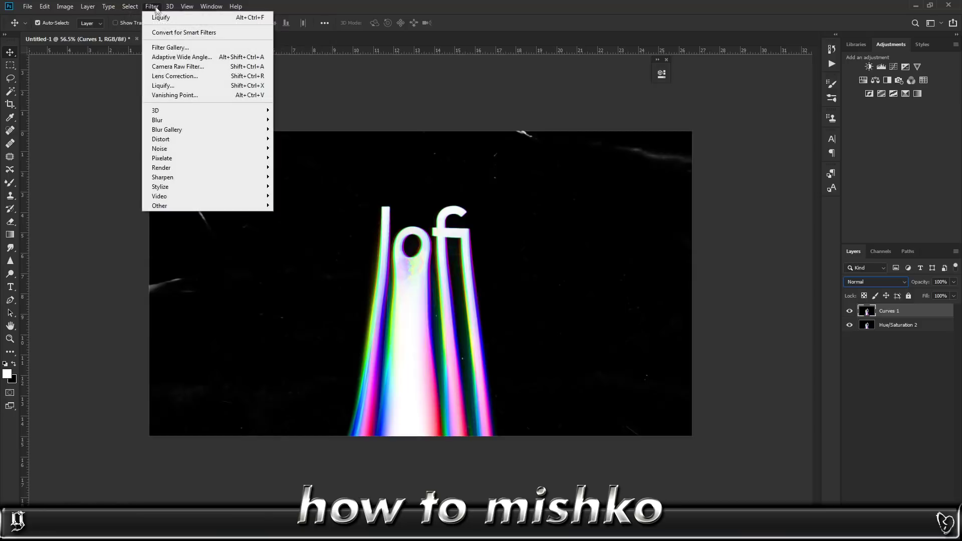
click(170, 48)
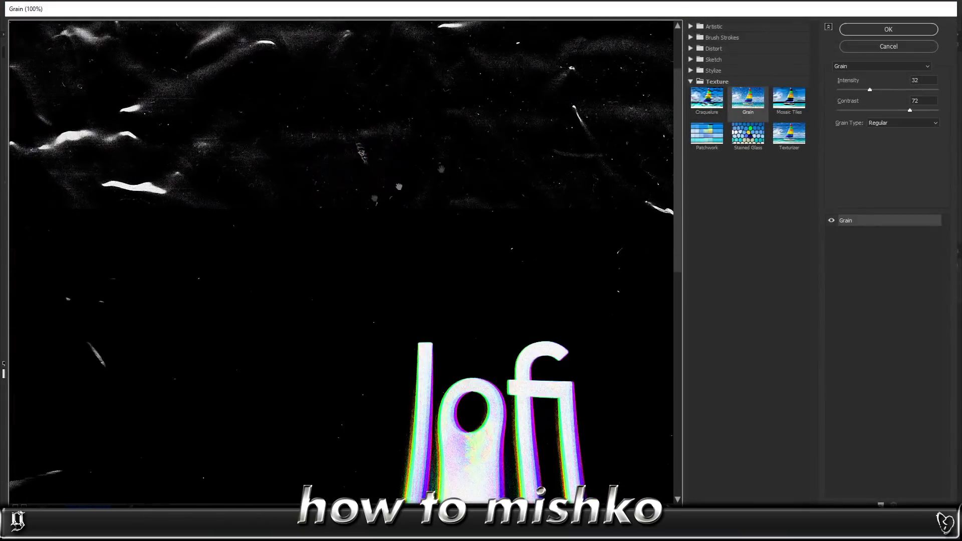
drag(523, 373, 435, 183)
drag(452, 308, 461, 270)
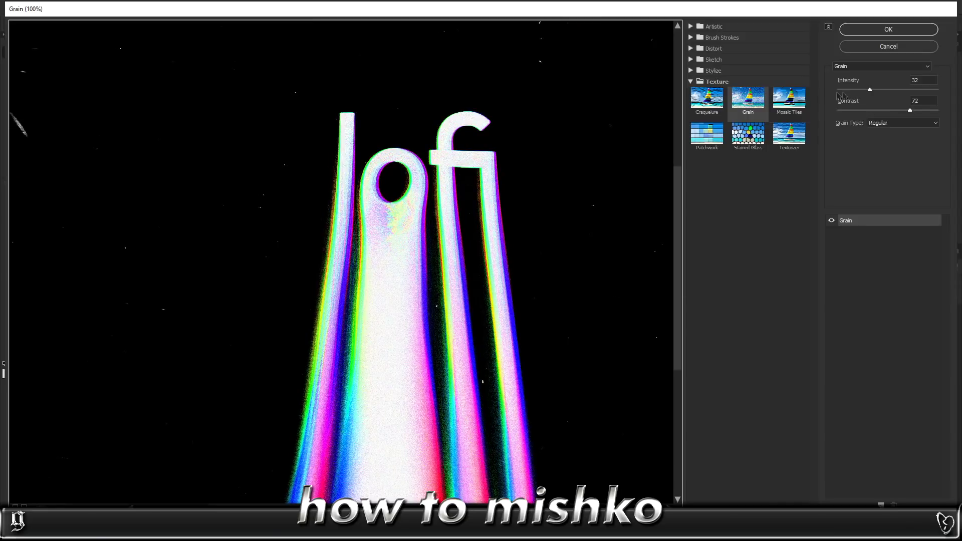
drag(504, 173, 387, 149)
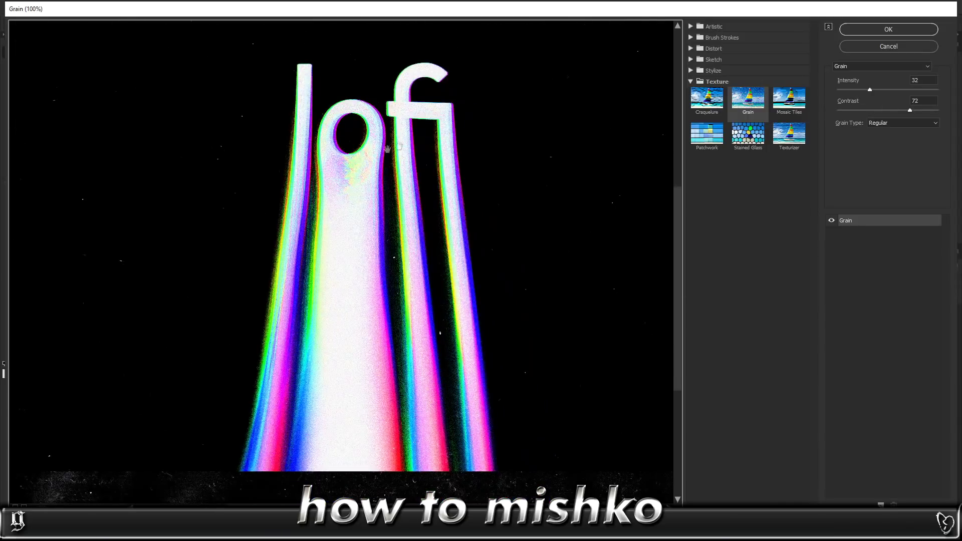
click(855, 31)
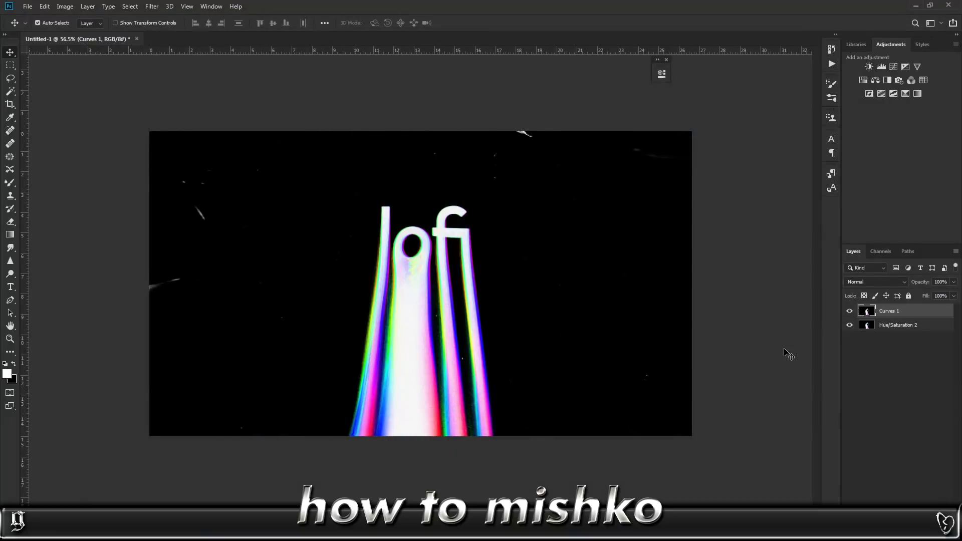
key(ctrl+j)
click(152, 6)
click(165, 86)
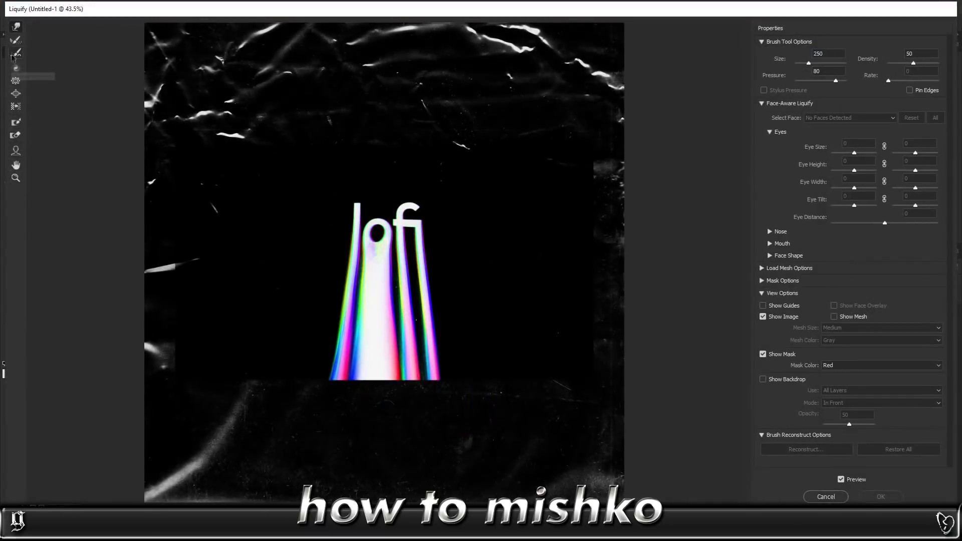
click(16, 68)
mouse_move(325, 221)
mouse_down()
mouse_move(368, 210)
mouse_move(368, 293)
mouse_move(378, 212)
mouse_move(356, 169)
mouse_move(376, 161)
mouse_move(556, 170)
mouse_move(538, 309)
mouse_move(386, 323)
mouse_move(397, 290)
mouse_move(375, 257)
mouse_move(400, 220)
mouse_move(376, 271)
mouse_move(345, 281)
mouse_move(385, 235)
mouse_move(311, 260)
mouse_move(377, 270)
mouse_move(371, 300)
mouse_up()
key(ctrl+z)
mouse_move(445, 395)
mouse_down()
mouse_move(376, 351)
mouse_move(369, 223)
mouse_up()
key(Escape)
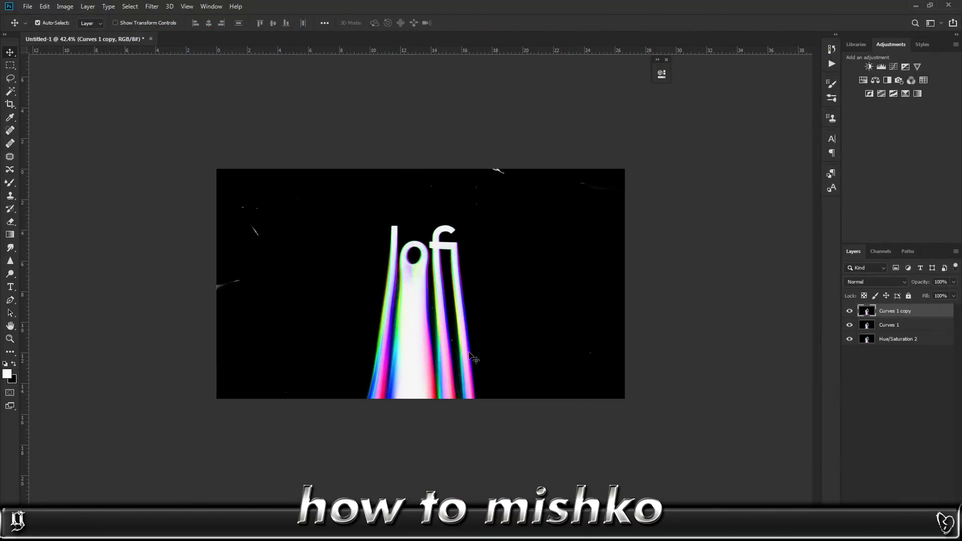